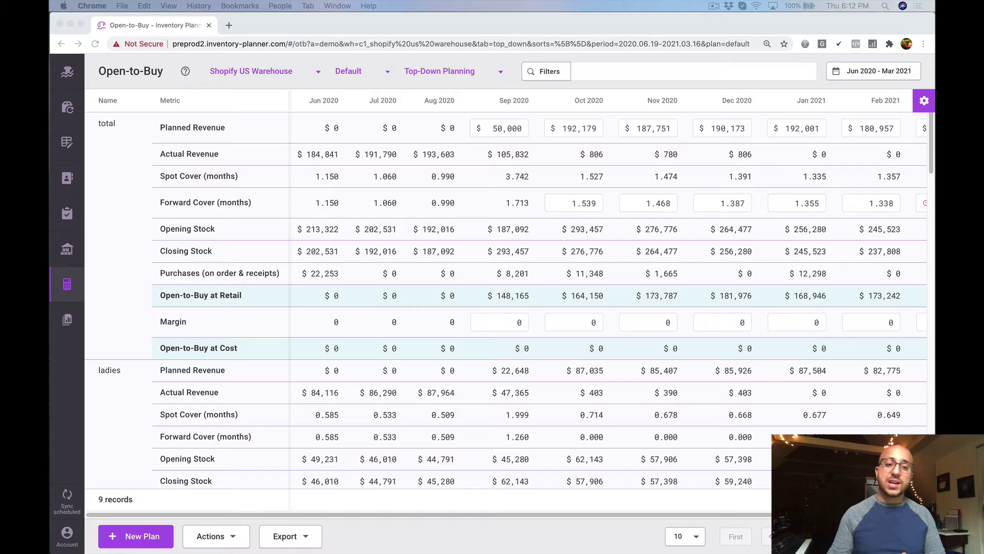
# Create a new Open-to-Buy plan named 'IP DEMO' with future planned revenue at $0
pyautogui.scroll(-3, 198, 333)
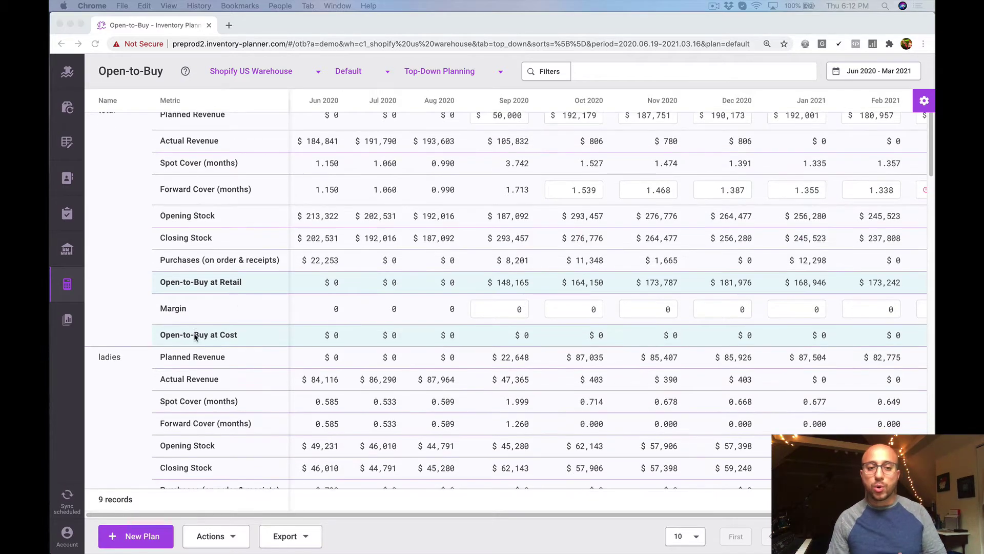
pyautogui.scroll(3, 194, 337)
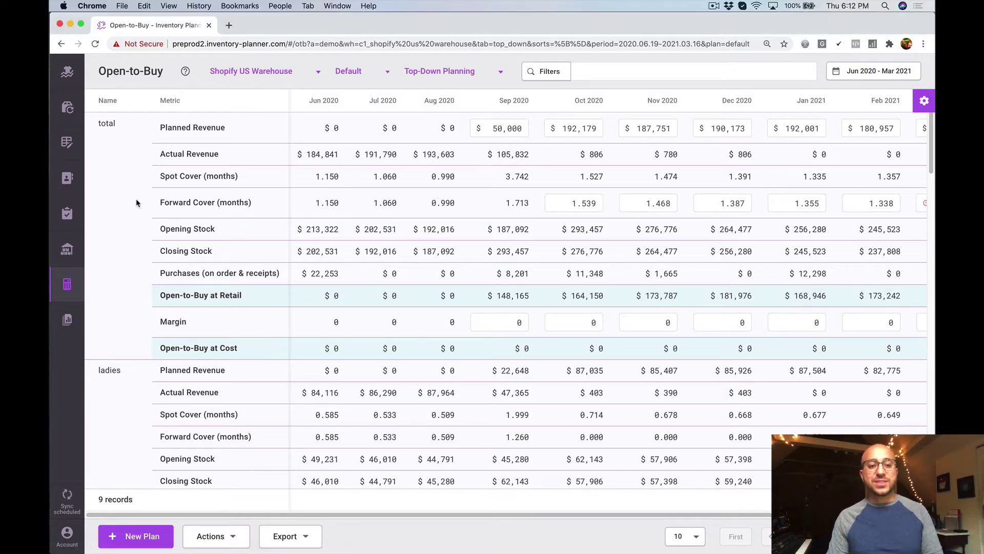
pyautogui.click(138, 538)
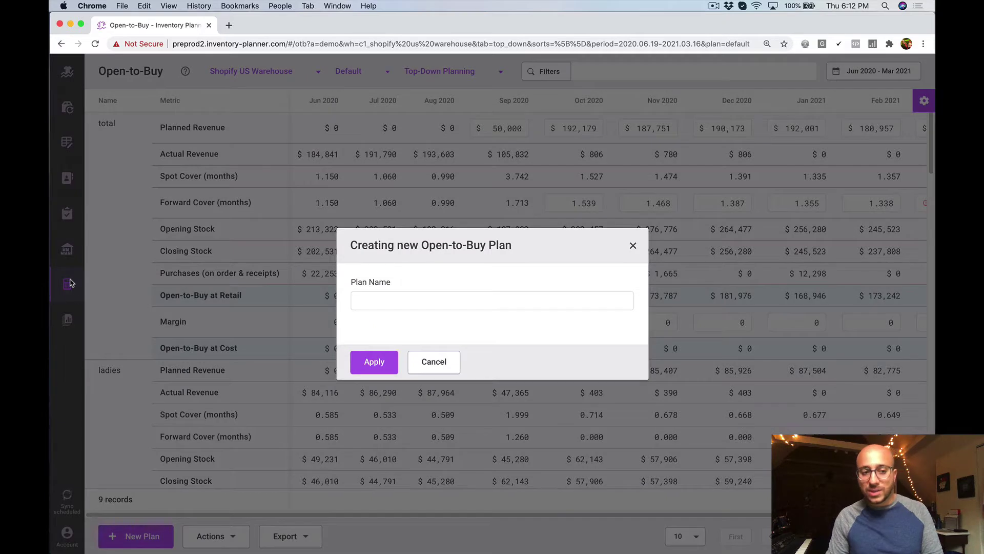
pyautogui.click(412, 305)
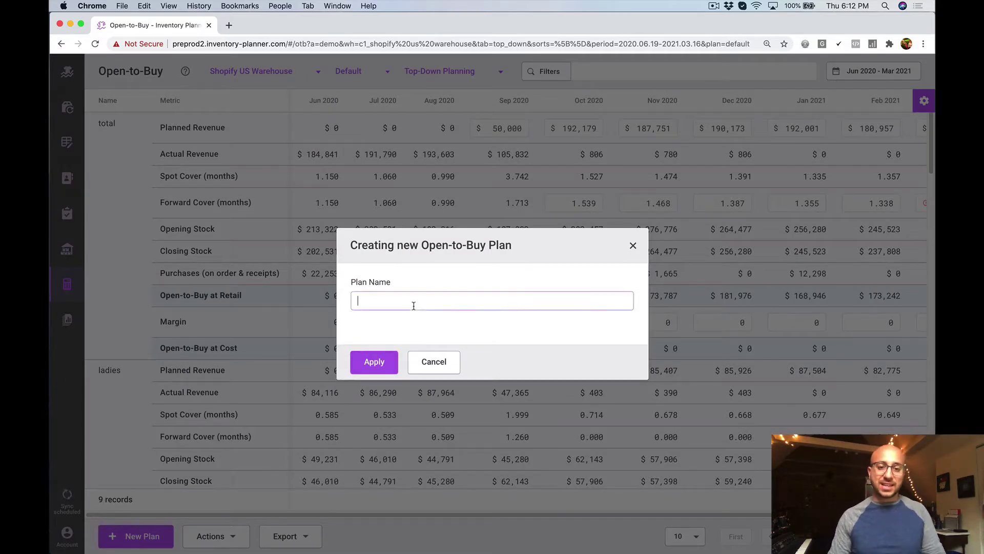
pyautogui.write('IP DE')
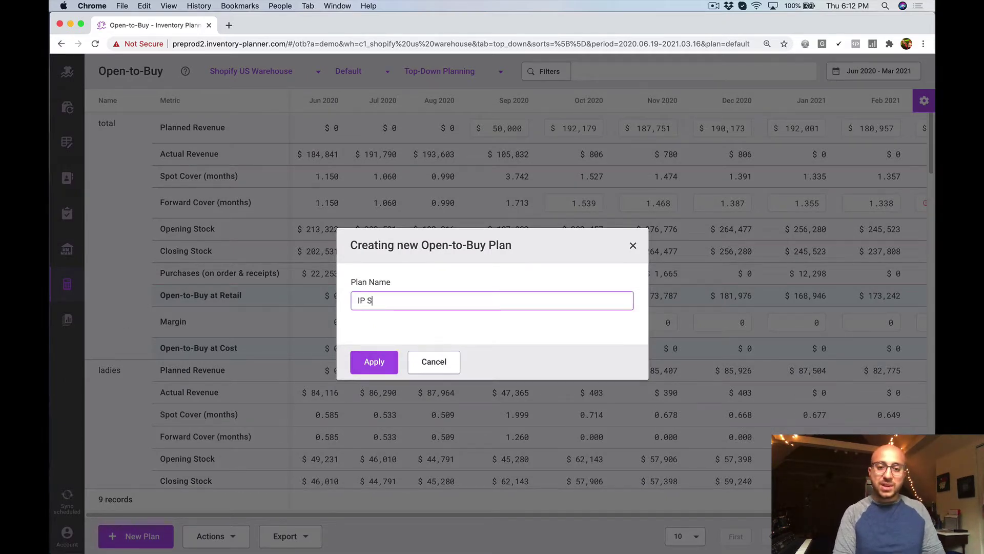
pyautogui.write('MP')
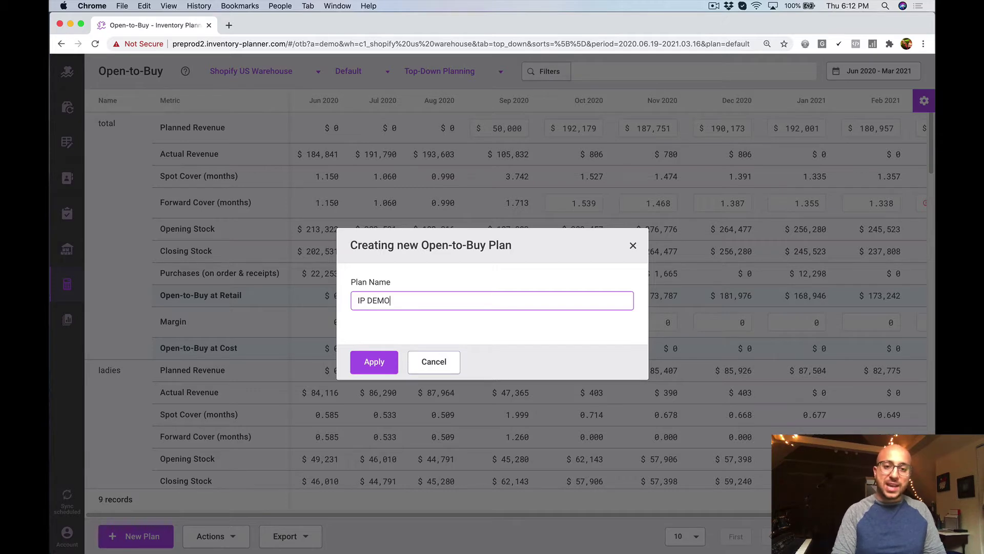
pyautogui.click(387, 364)
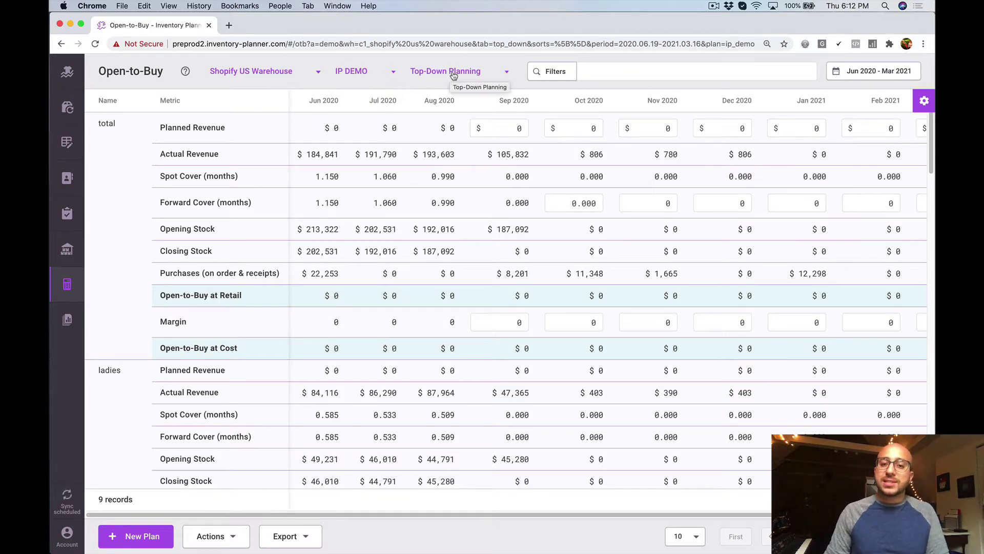
# Step through the empty total Planned Revenue cells from Sep 2020 onward
pyautogui.click(513, 128)
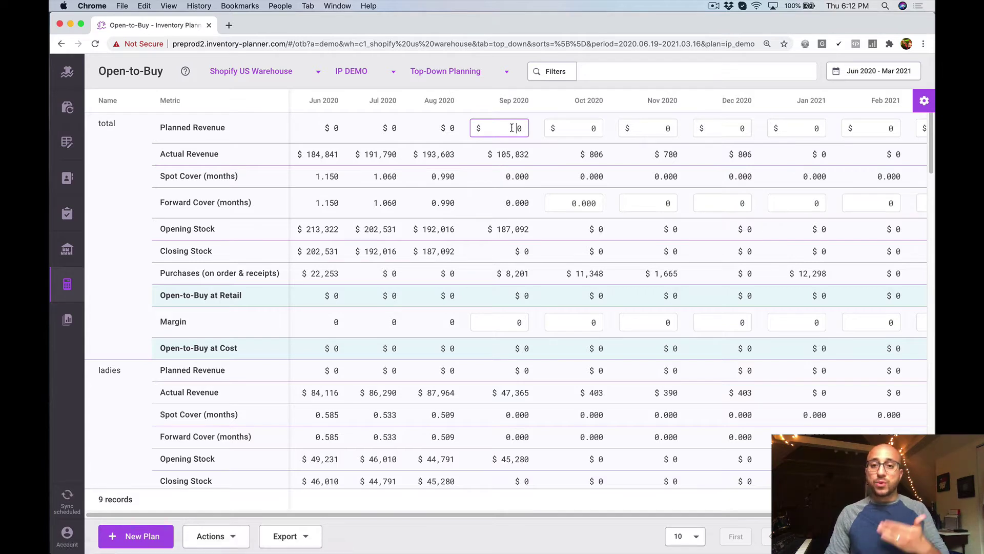
pyautogui.click(590, 128)
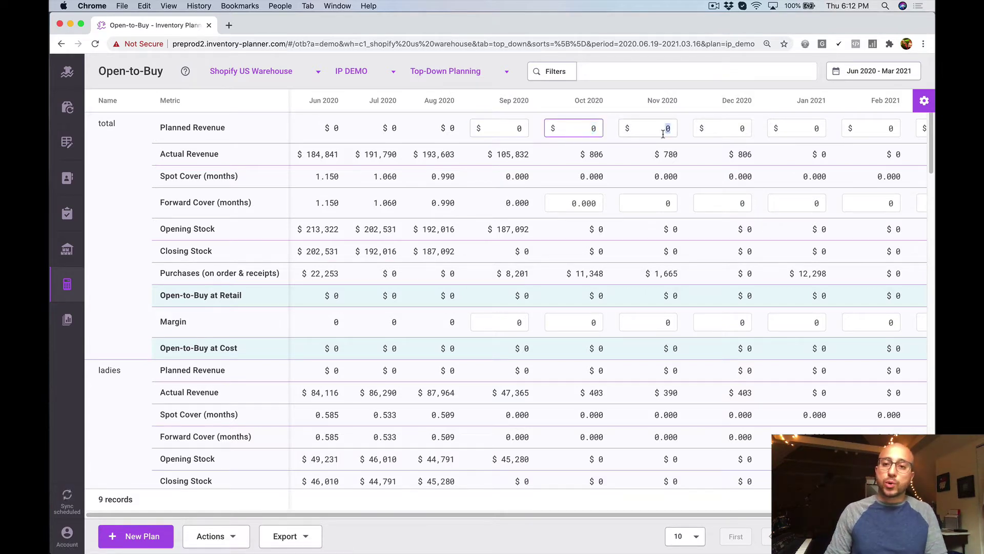
pyautogui.press('Tab')
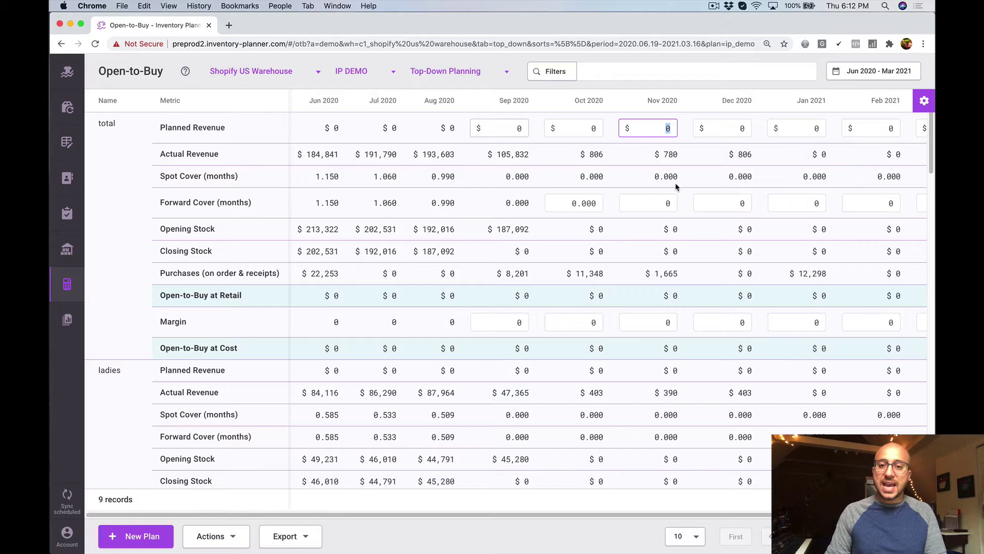
pyautogui.scroll(-10, 637, 369)
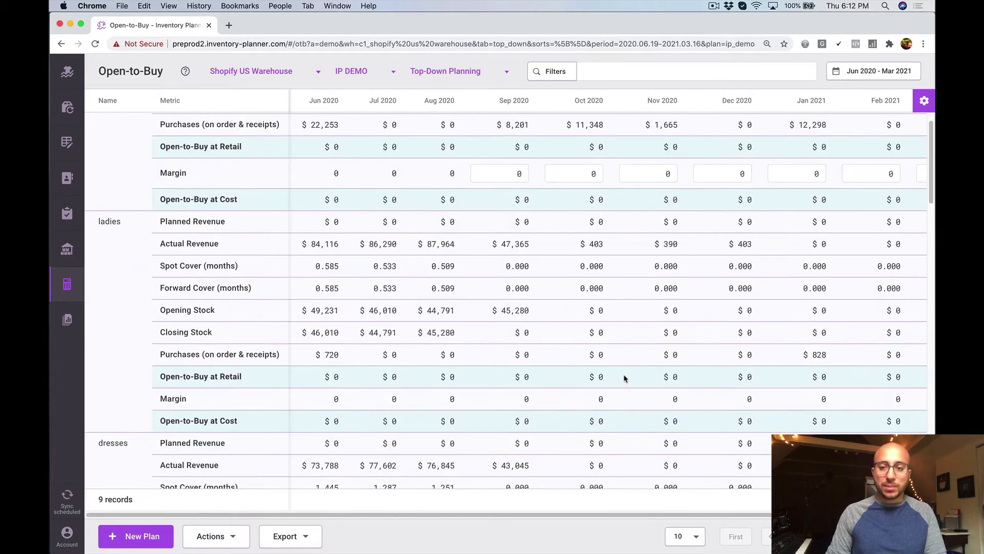
pyautogui.scroll(10, 625, 377)
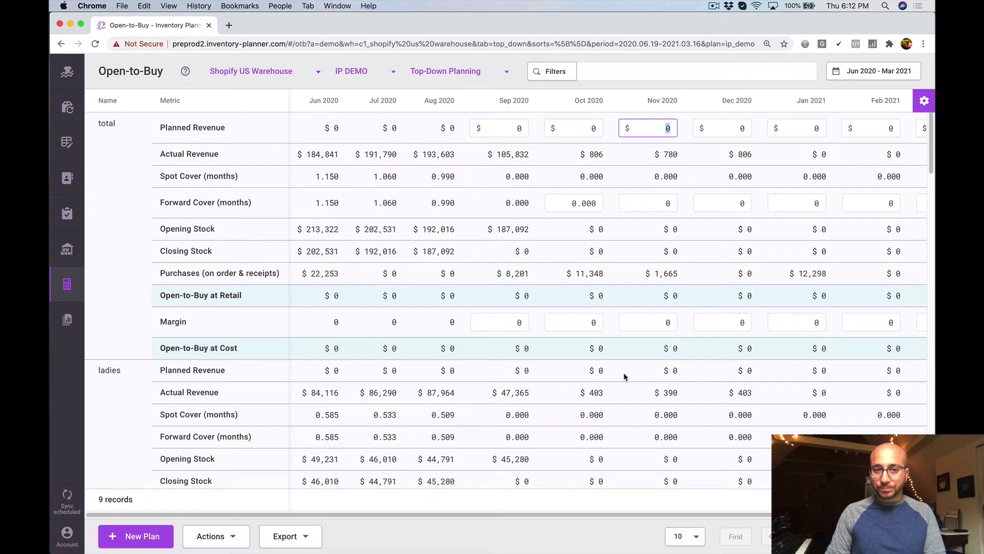
# Switch the plan to Bottom-Up Planning and check the editable ladies category row
pyautogui.click(454, 77)
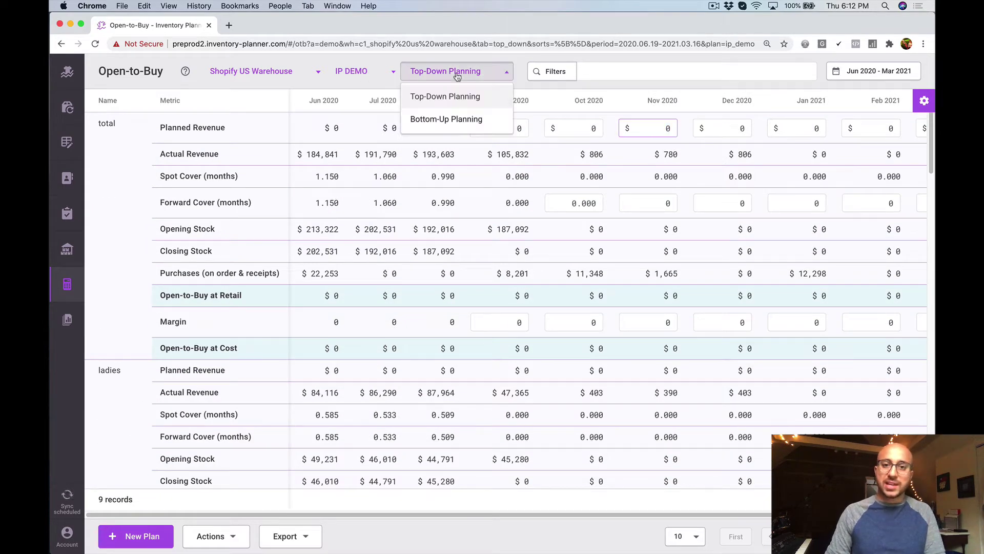
pyautogui.click(477, 128)
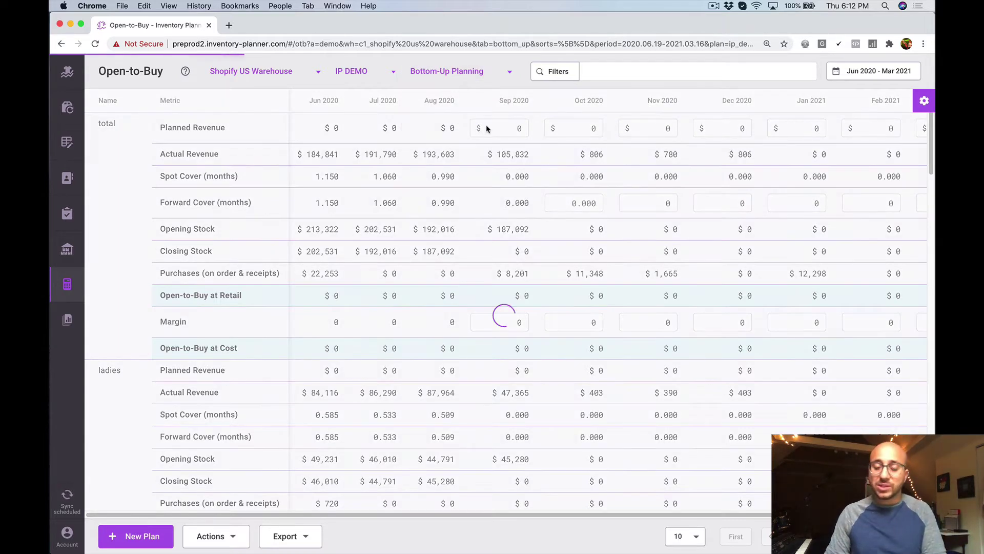
pyautogui.scroll(-2, 528, 283)
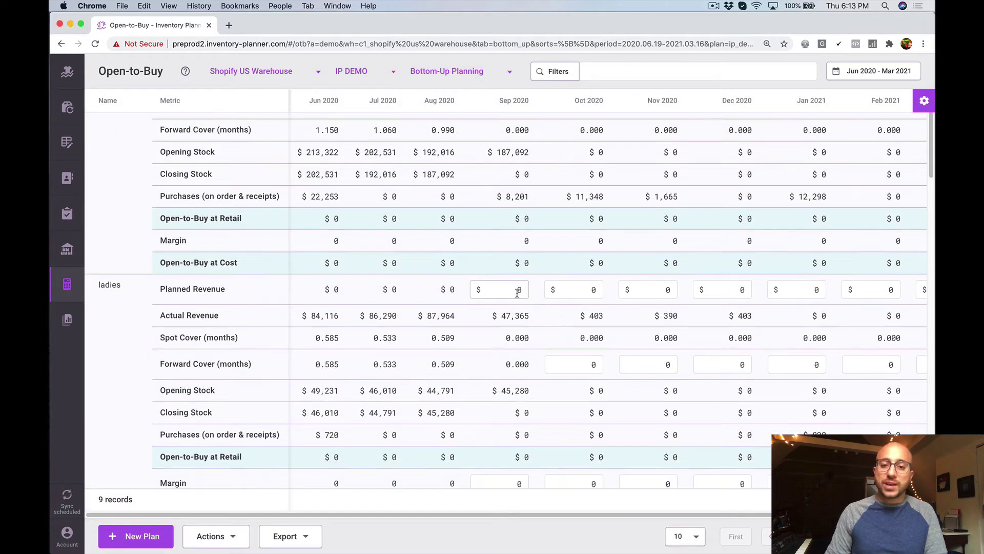
pyautogui.click(589, 366)
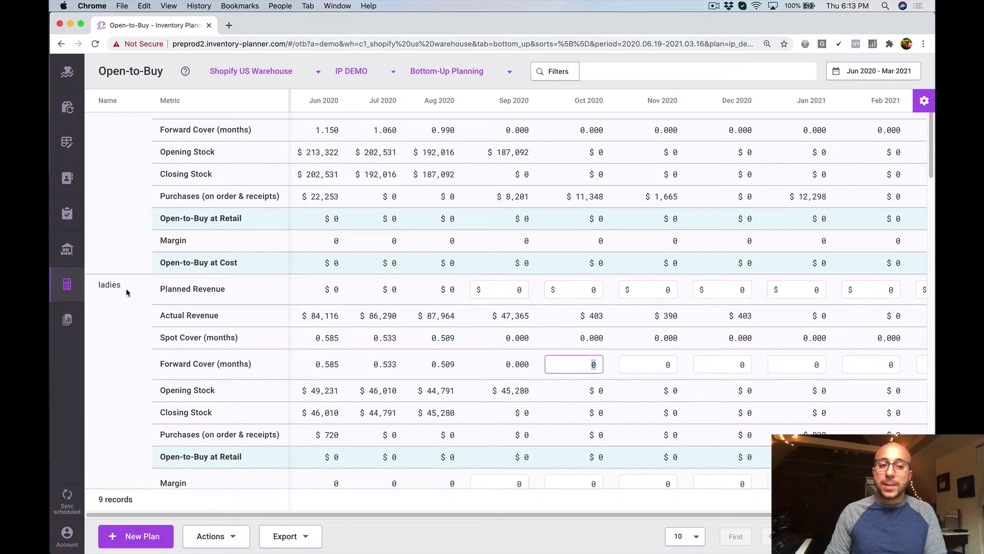
pyautogui.doubleClick(110, 285)
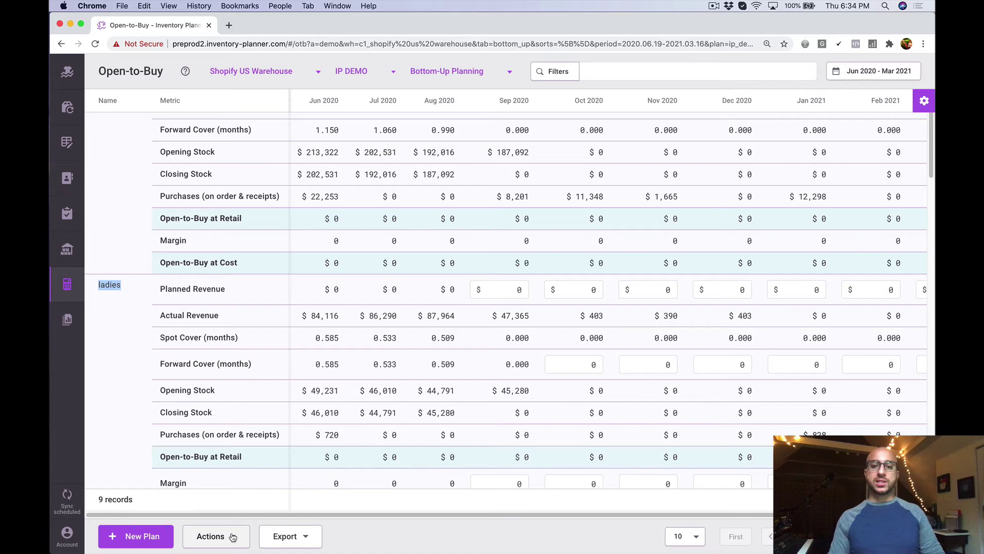
# Disable the 'sale' category in Category Organizer, keeping the other seven categories enabled
pyautogui.click(232, 537)
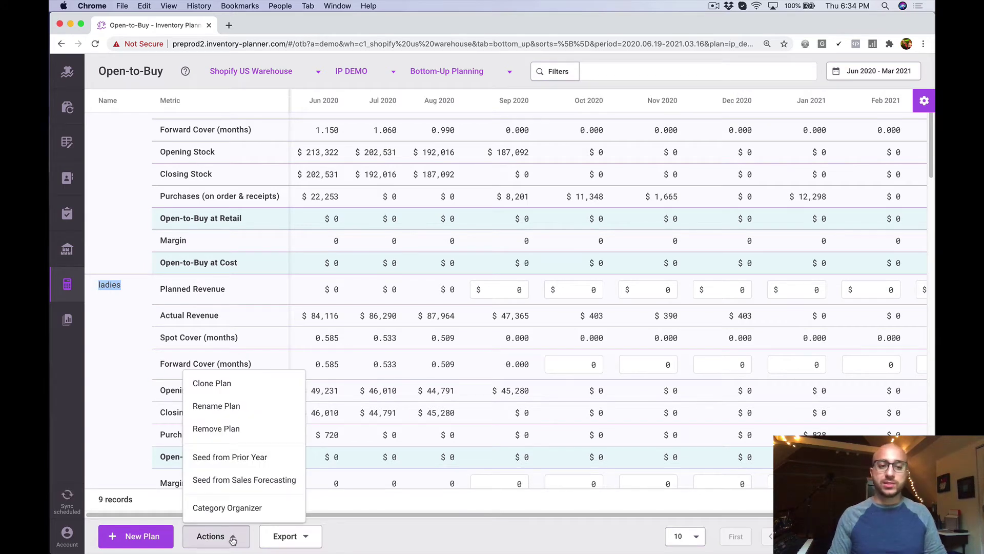
pyautogui.click(285, 511)
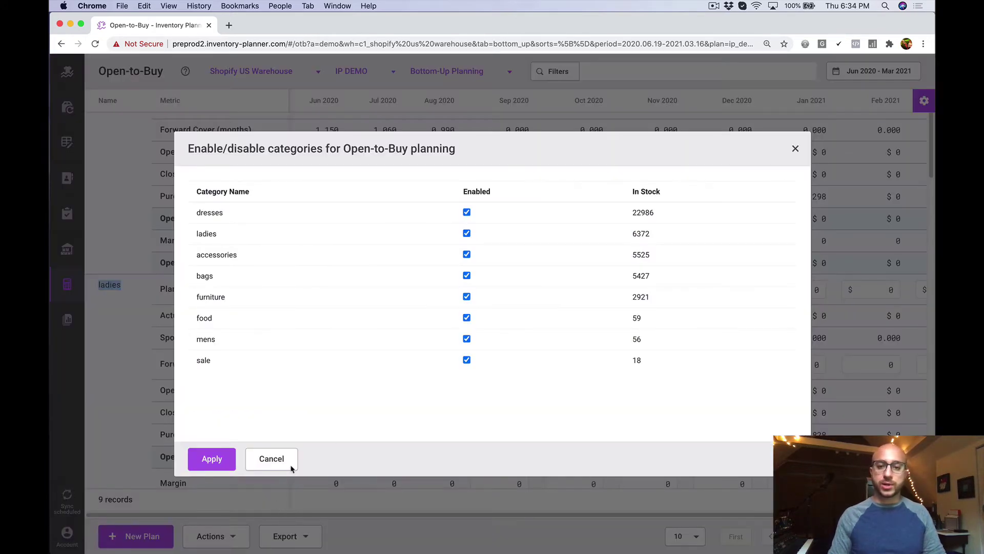
pyautogui.click(467, 361)
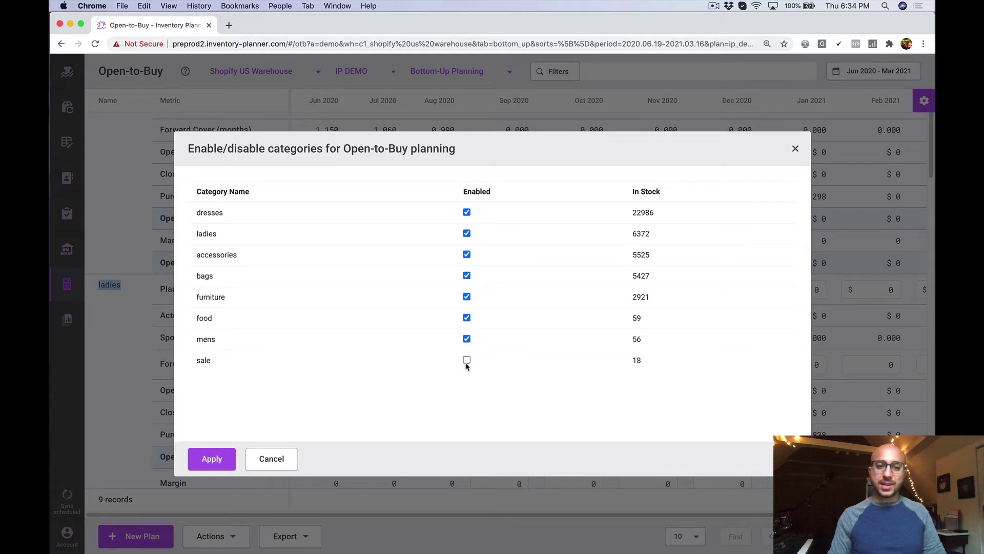
pyautogui.click(215, 463)
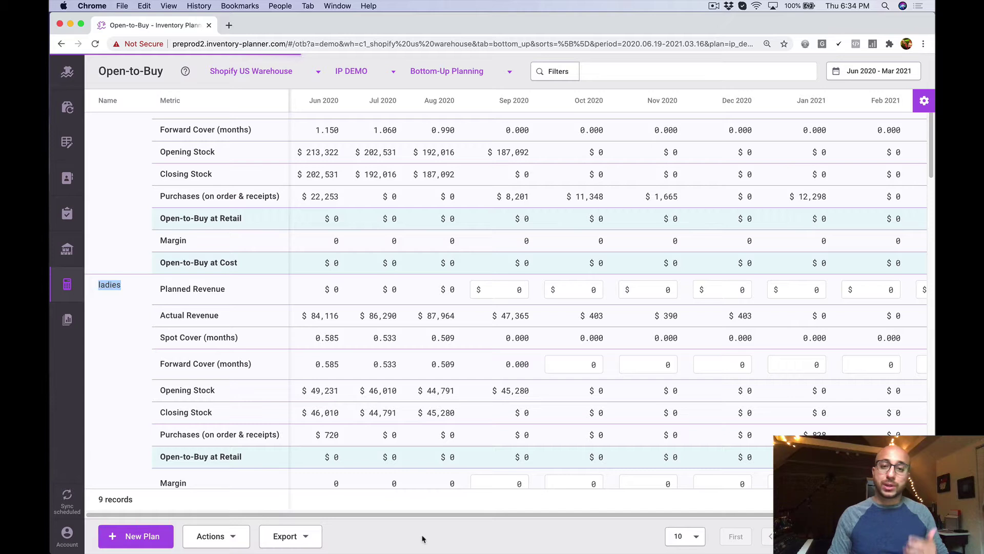
# Switch the IP DEMO plan back to Top-Down Planning
pyautogui.click(465, 73)
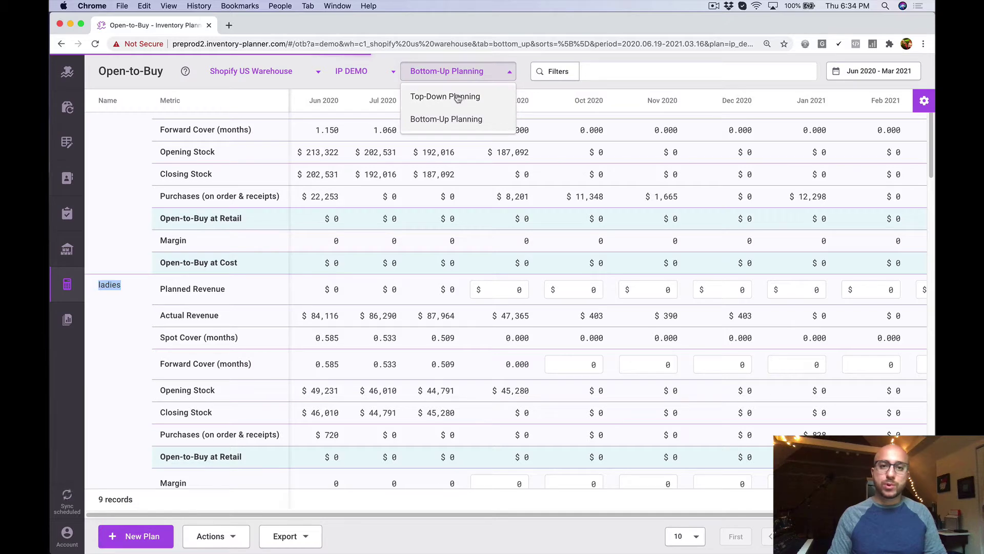
pyautogui.click(459, 96)
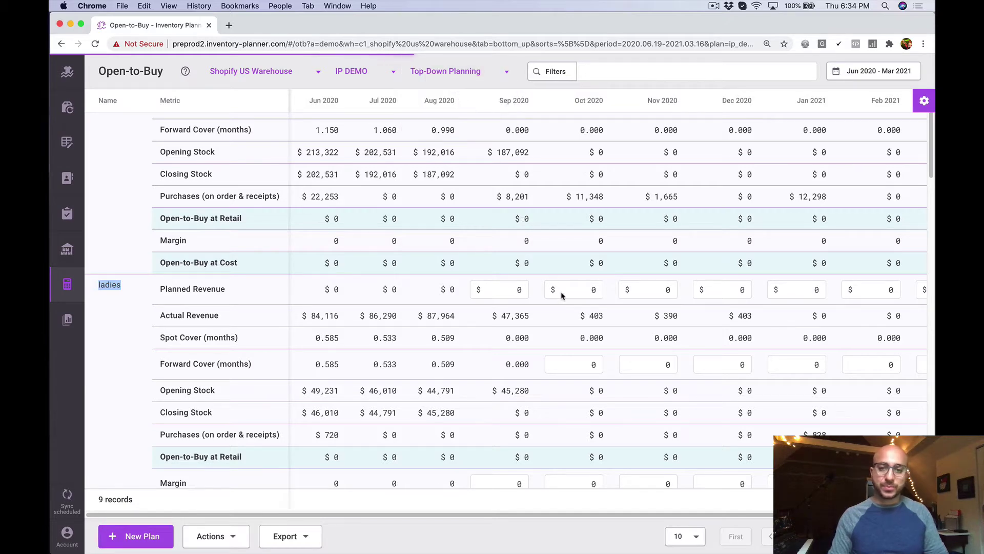
pyautogui.scroll(2, 560, 294)
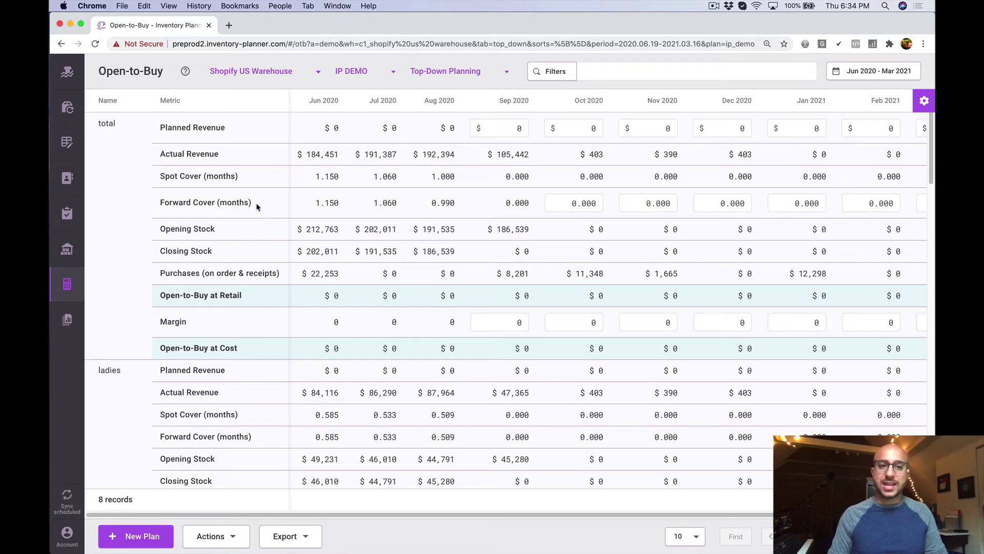
# Seed the plan from prior-year data with a 10% increase
pyautogui.click(240, 541)
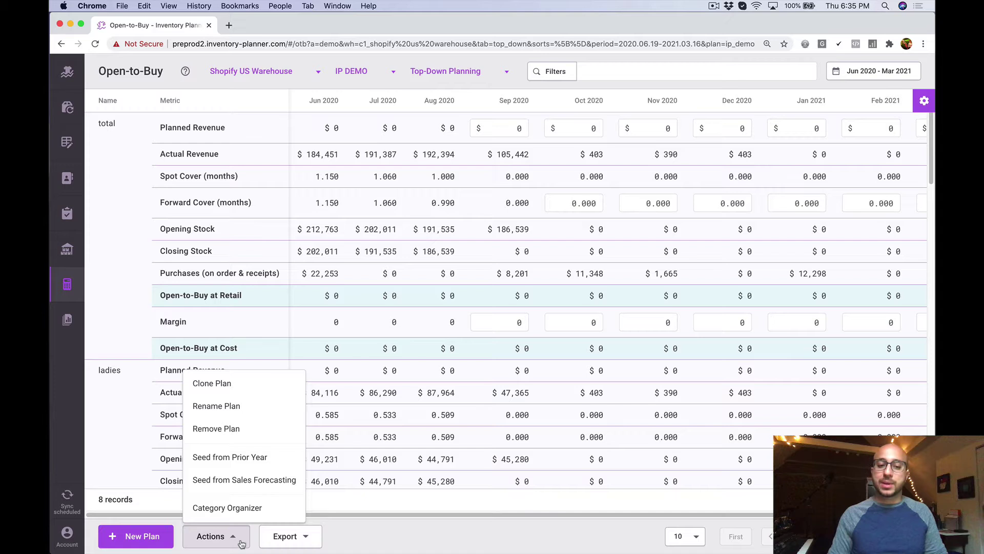
pyautogui.click(282, 463)
pyautogui.click(393, 307)
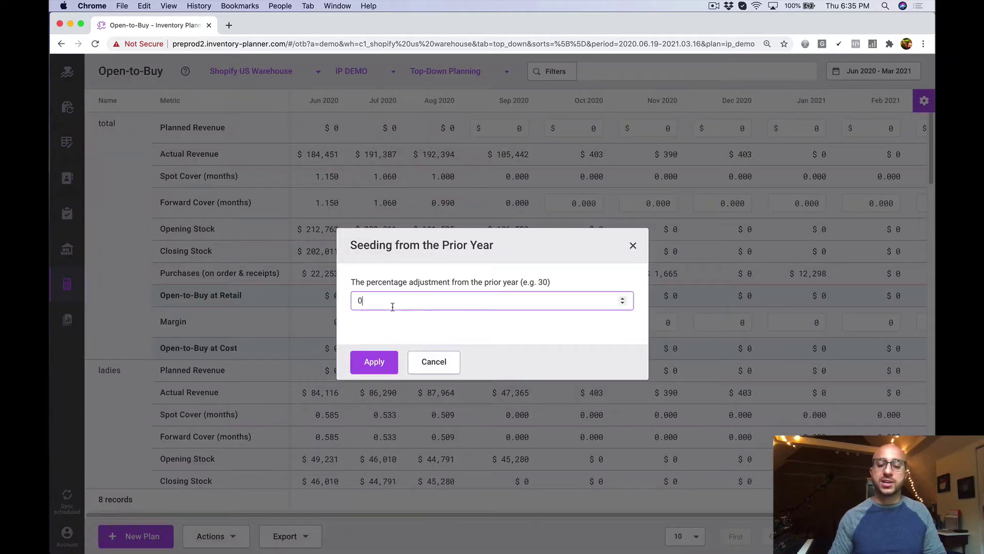
pyautogui.press('BackSpace')
pyautogui.write('10')
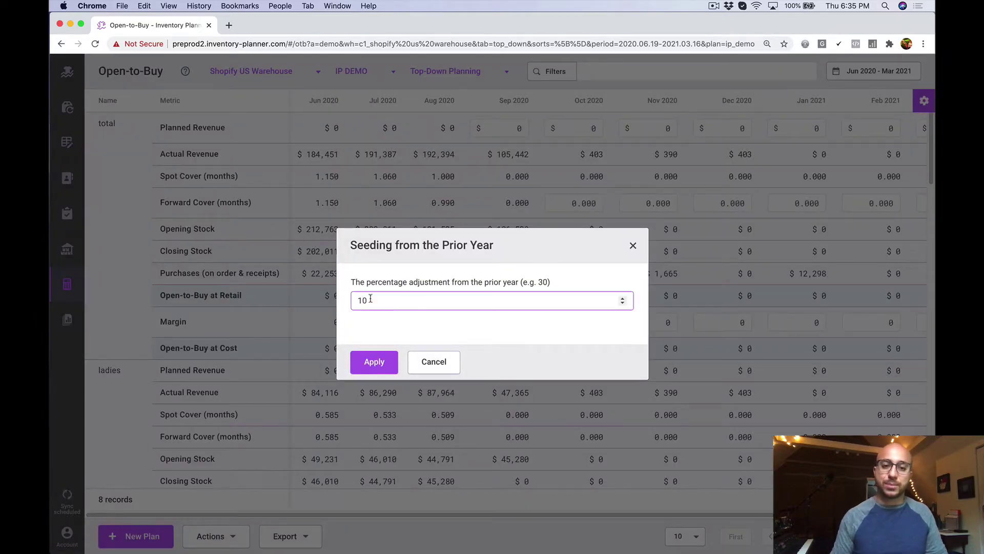
pyautogui.click(507, 347)
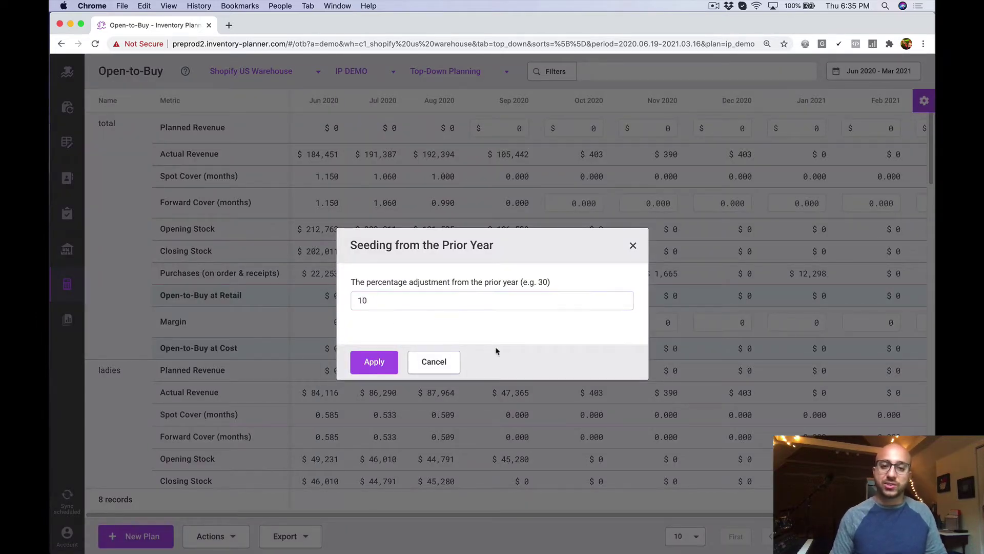
pyautogui.click(385, 365)
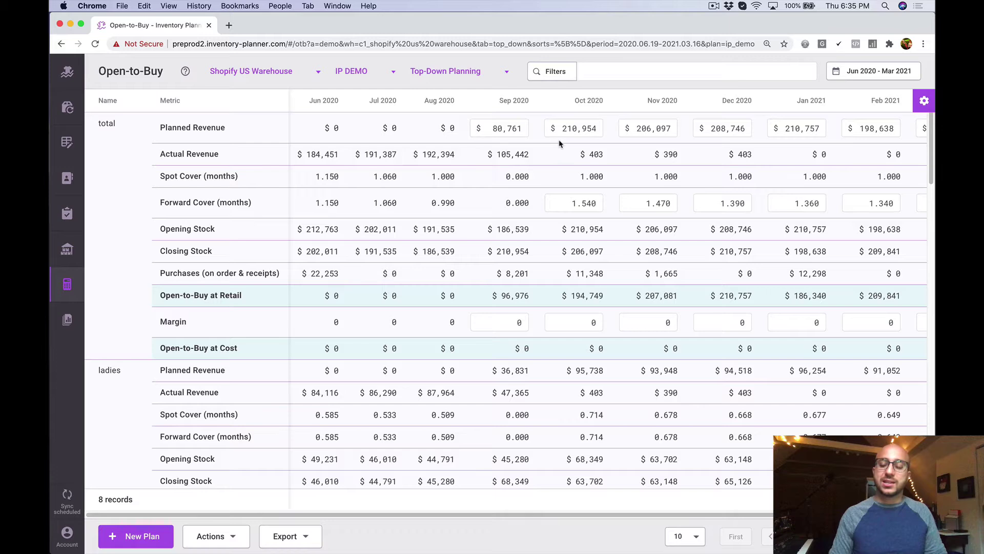
# Show Actual Revenue LY and compare October's 191,776 against planned revenue
pyautogui.click(925, 102)
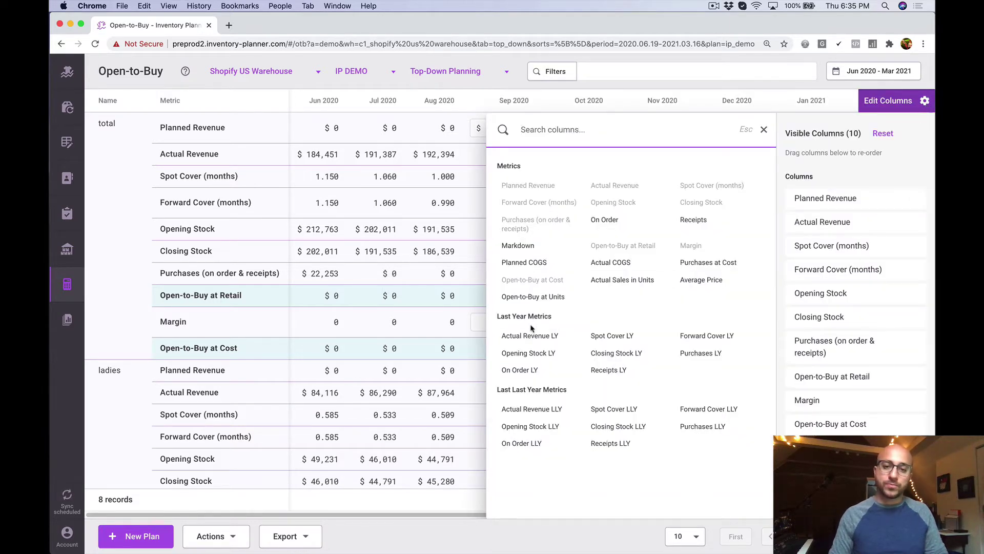
pyautogui.click(559, 343)
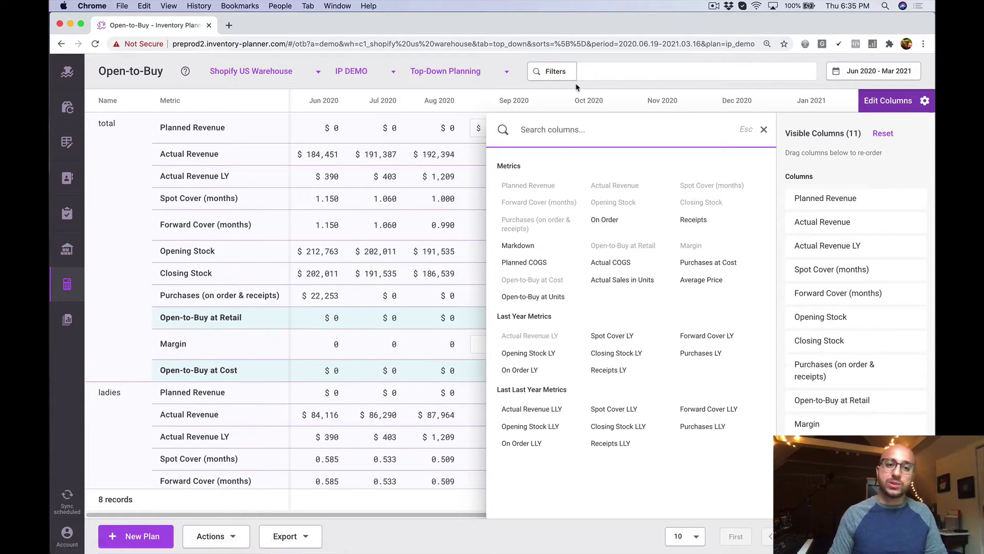
pyautogui.click(557, 107)
pyautogui.moveTo(605, 180); pyautogui.dragTo(562, 176)
pyautogui.click(579, 127)
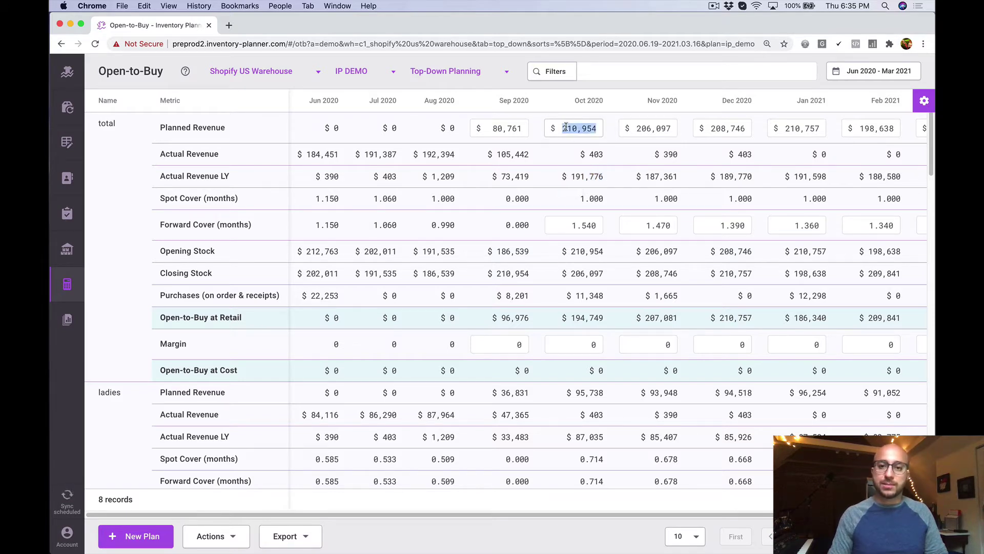
# Add and remove Actual Revenue LLY, reset metrics to defaults, and bring up plan Actions
pyautogui.click(923, 105)
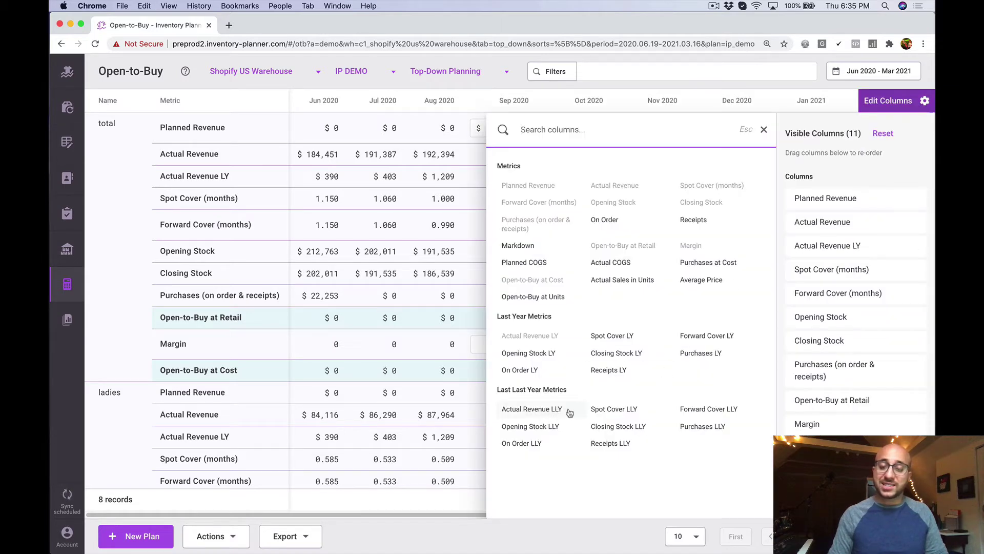
pyautogui.click(531, 409)
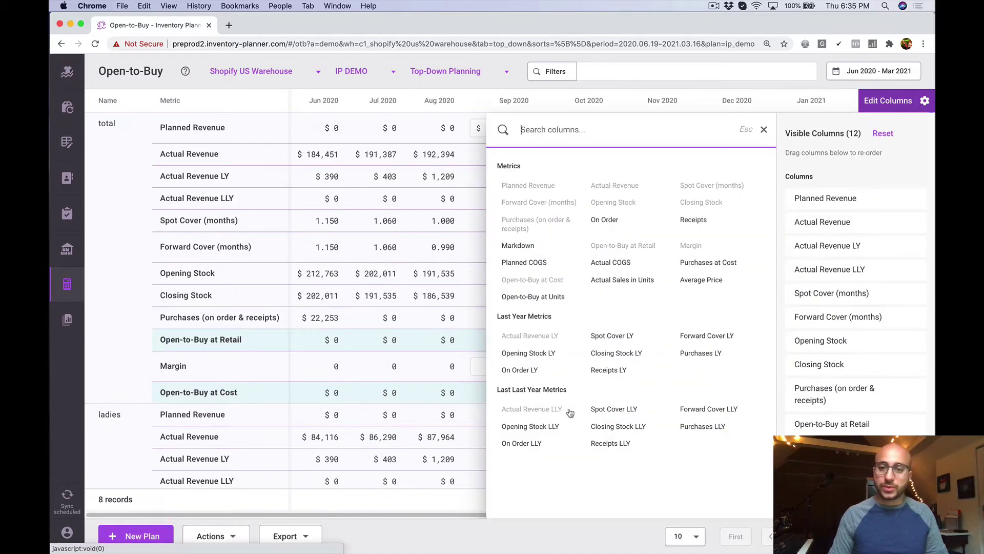
pyautogui.click(565, 409)
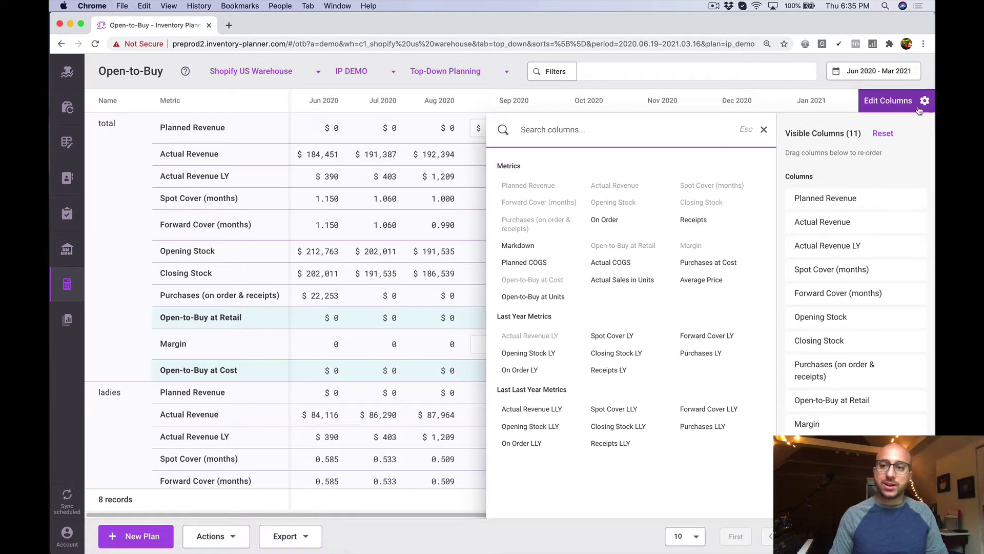
pyautogui.click(883, 134)
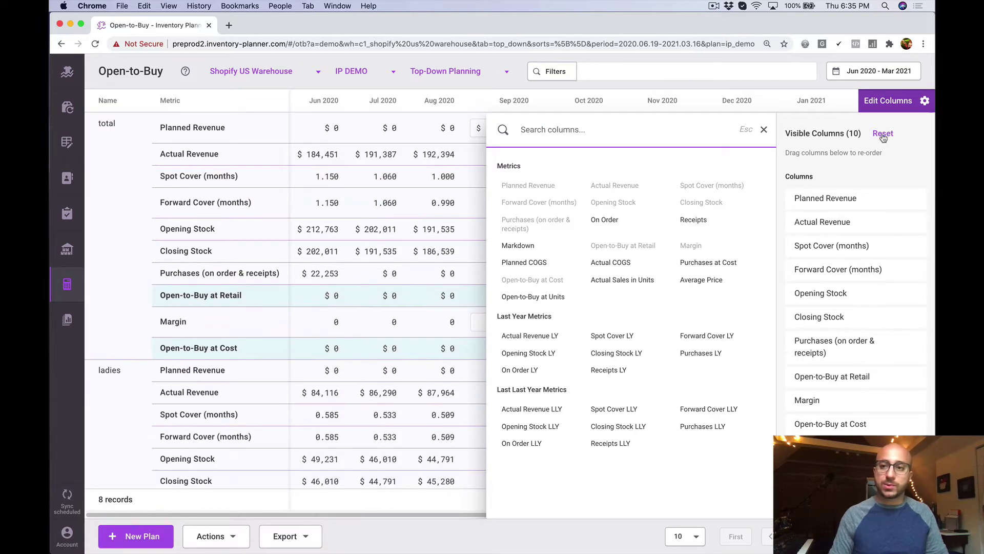
pyautogui.click(925, 102)
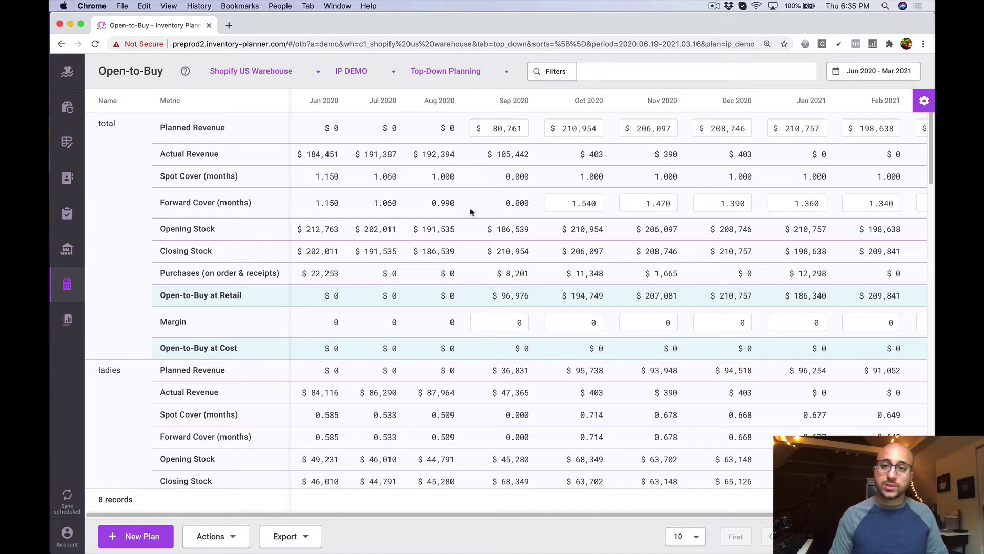
pyautogui.click(225, 536)
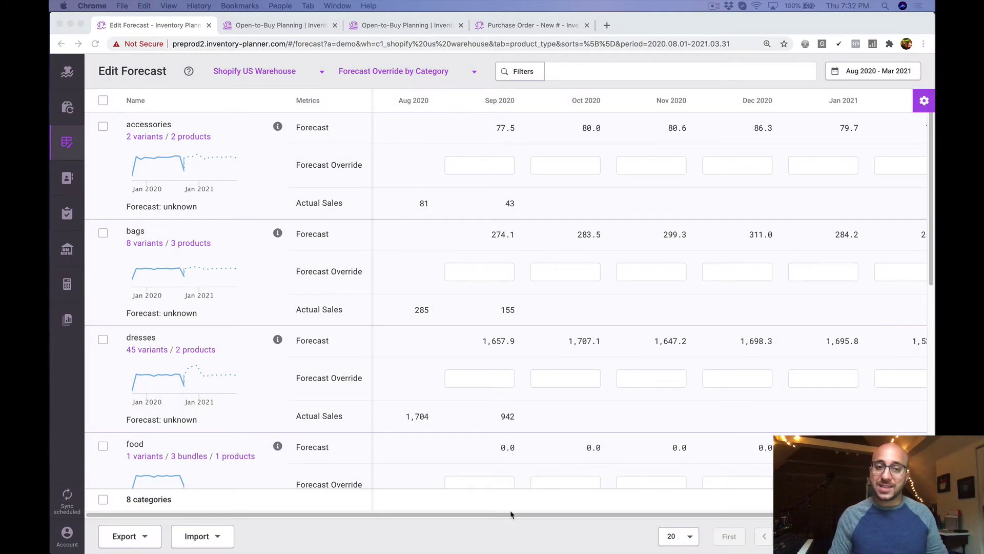
# Scroll the category forecast table right and down to the ladies forecast
pyautogui.moveTo(510, 514); pyautogui.dragTo(573, 515)
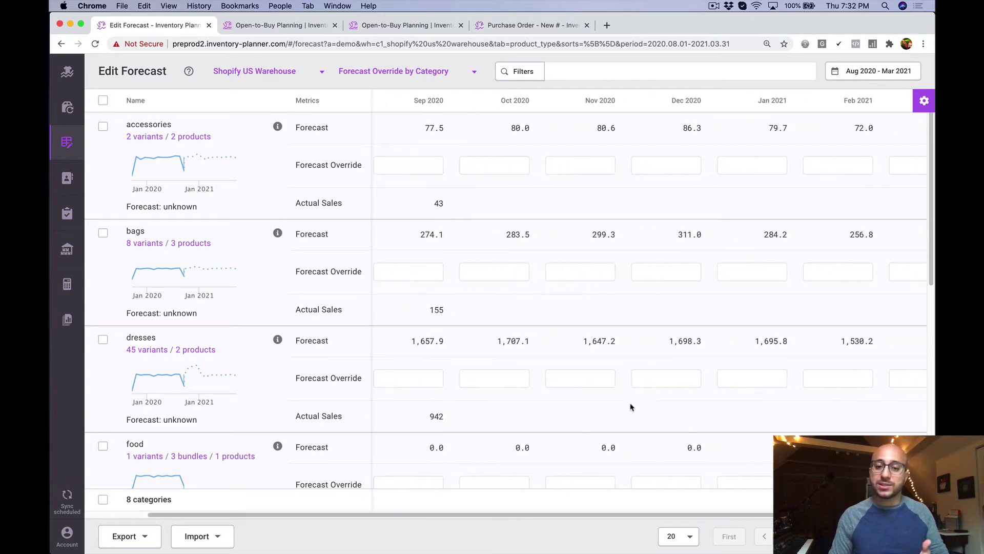
pyautogui.scroll(-5, 631, 407)
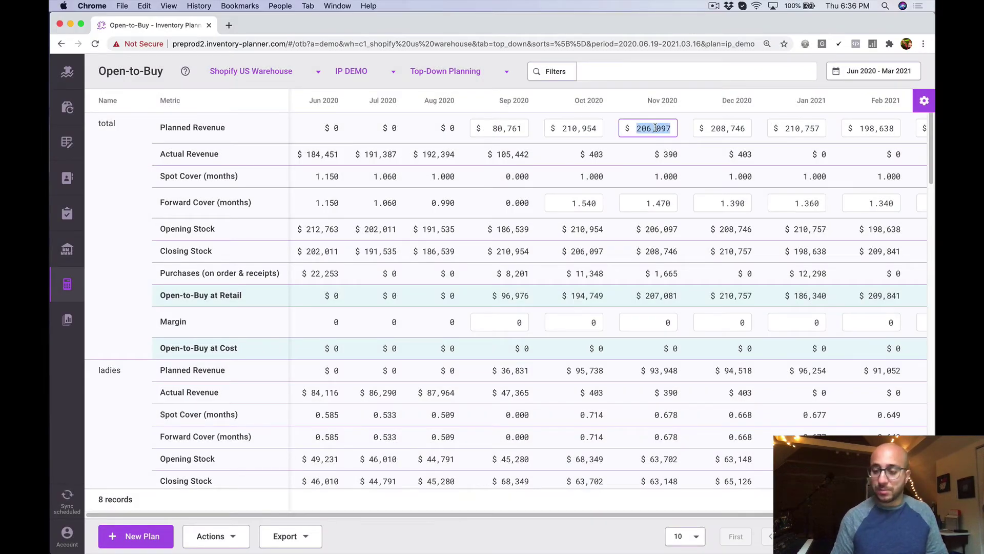
# Enter total planned revenue of $250,000 for Nov 2020 and $300,000 for Dec 2020, then save
pyautogui.write('250000')
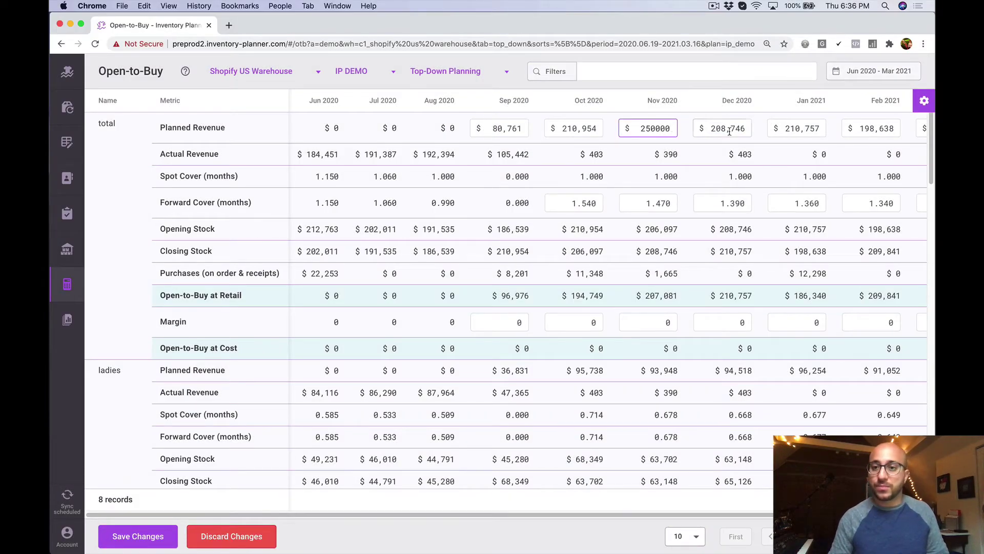
pyautogui.press('Tab')
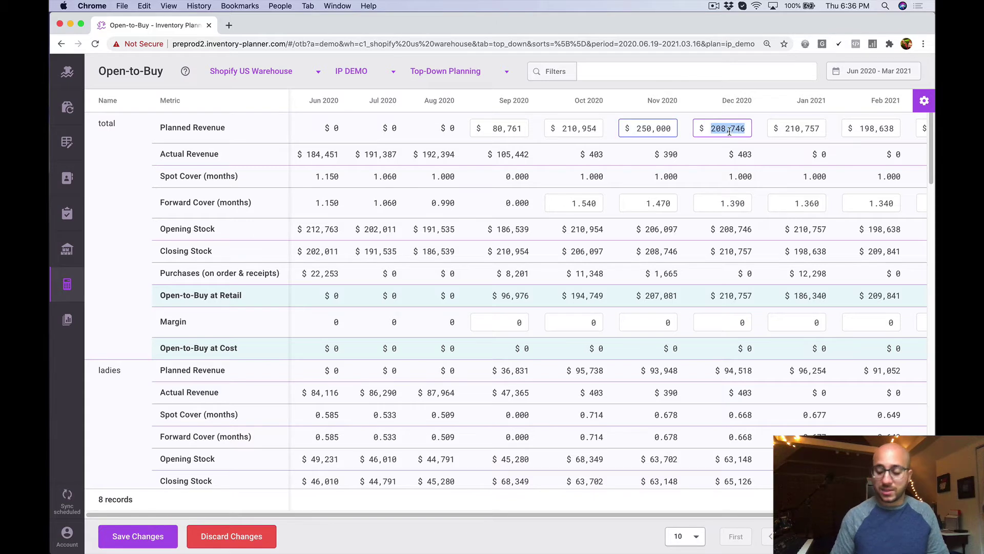
pyautogui.write('300,000')
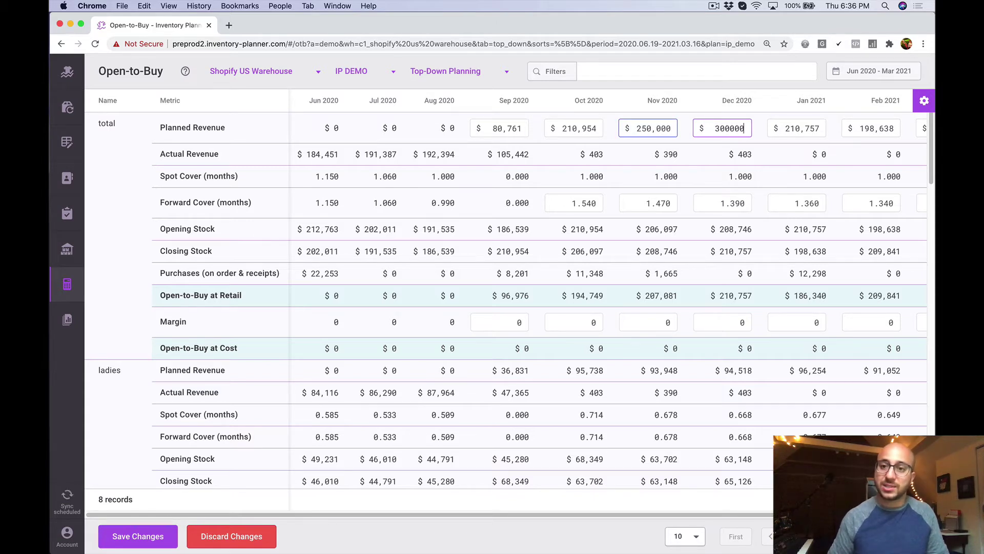
pyautogui.click(138, 536)
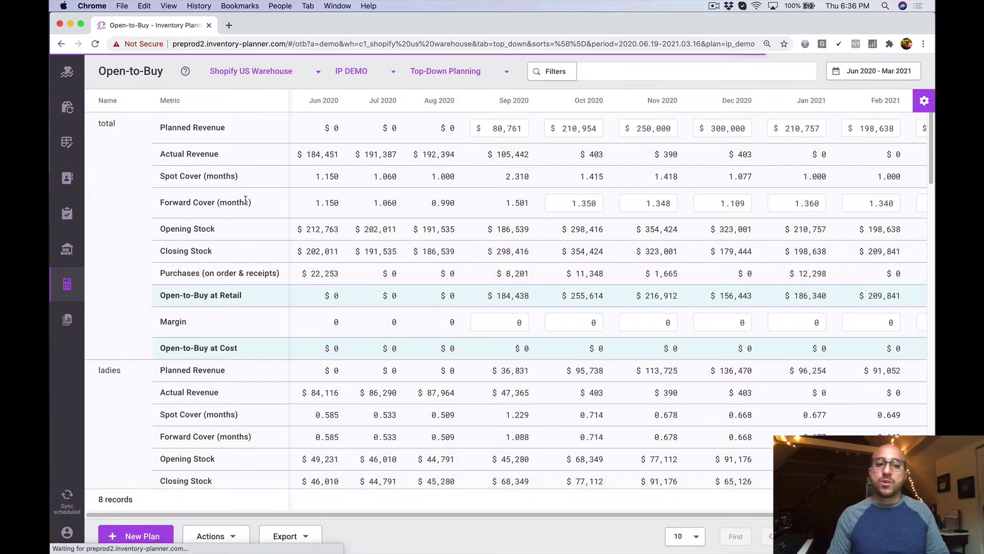
# Set the Oct 2020 total Forward Cover (months) to 3
pyautogui.moveTo(253, 202); pyautogui.dragTo(171, 192)
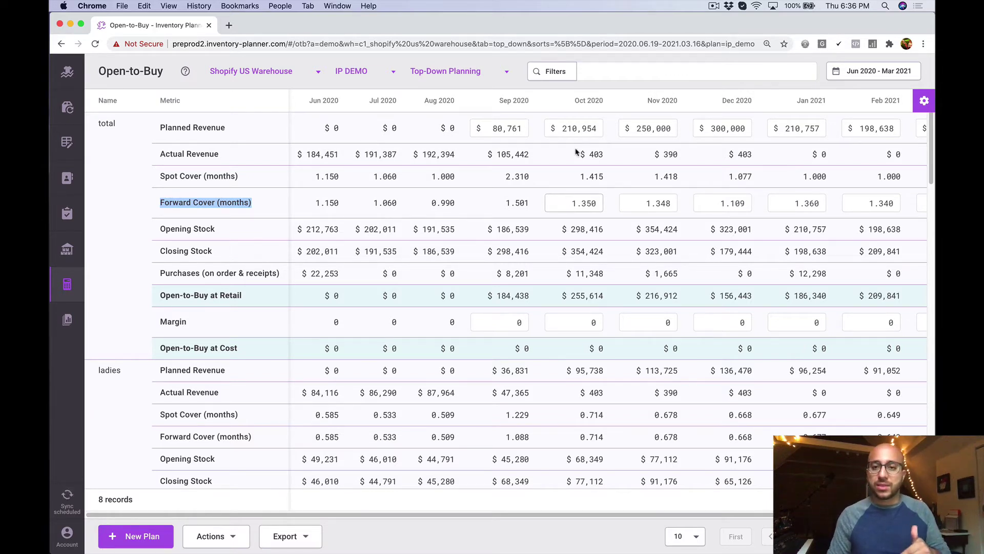
pyautogui.click(569, 202)
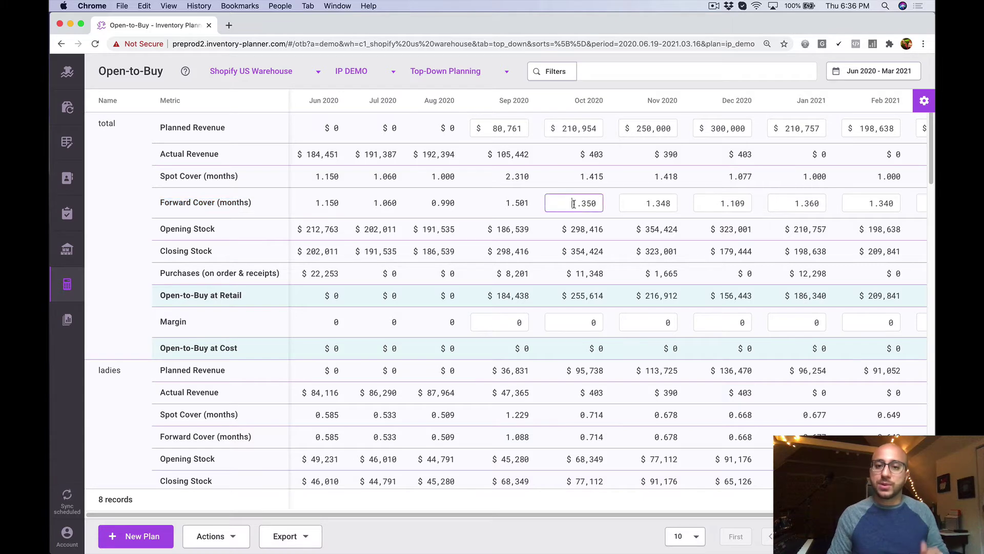
pyautogui.press('super+a')
pyautogui.write('3')
pyautogui.press('Return')
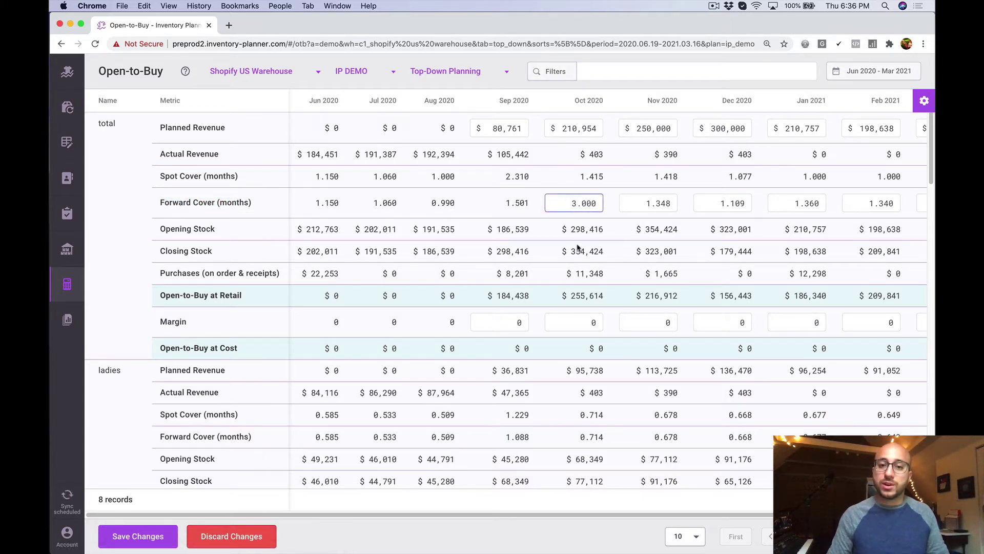
pyautogui.scroll(-2, 585, 292)
pyautogui.scroll(2, 612, 399)
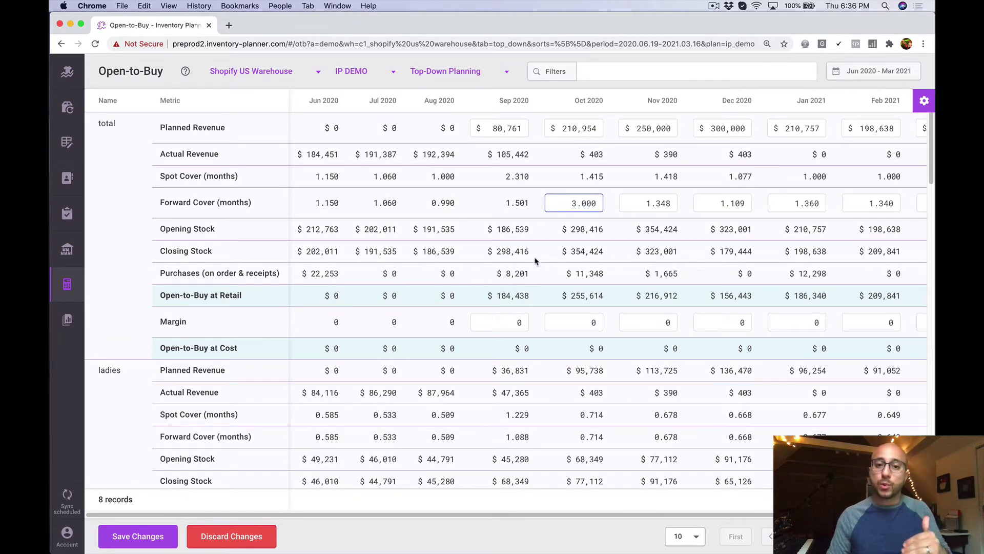
# Review September's closing stock $298,416, purchases 8,201 and open-to-buy $184,438 against planned revenue
pyautogui.moveTo(532, 253); pyautogui.dragTo(489, 246)
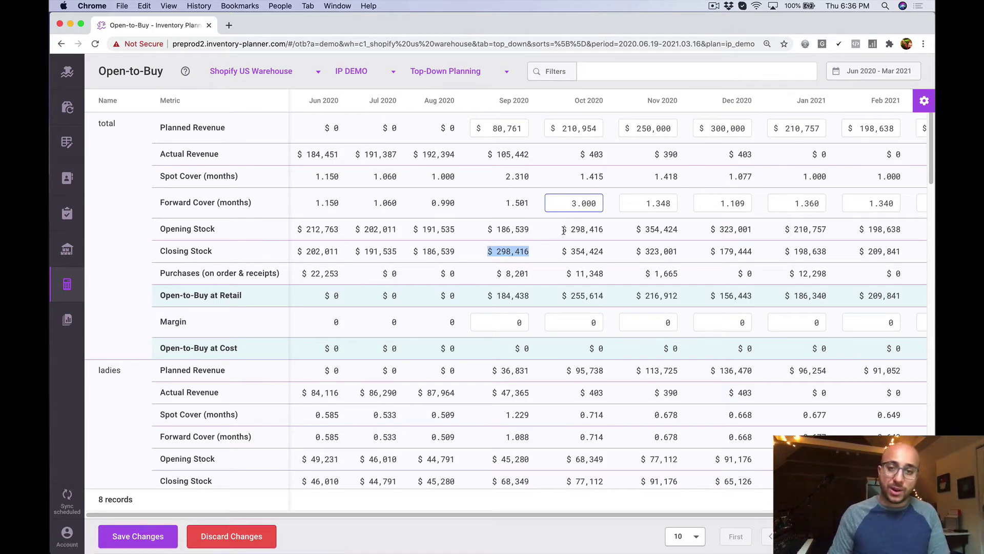
pyautogui.click(566, 128)
pyautogui.click(667, 129)
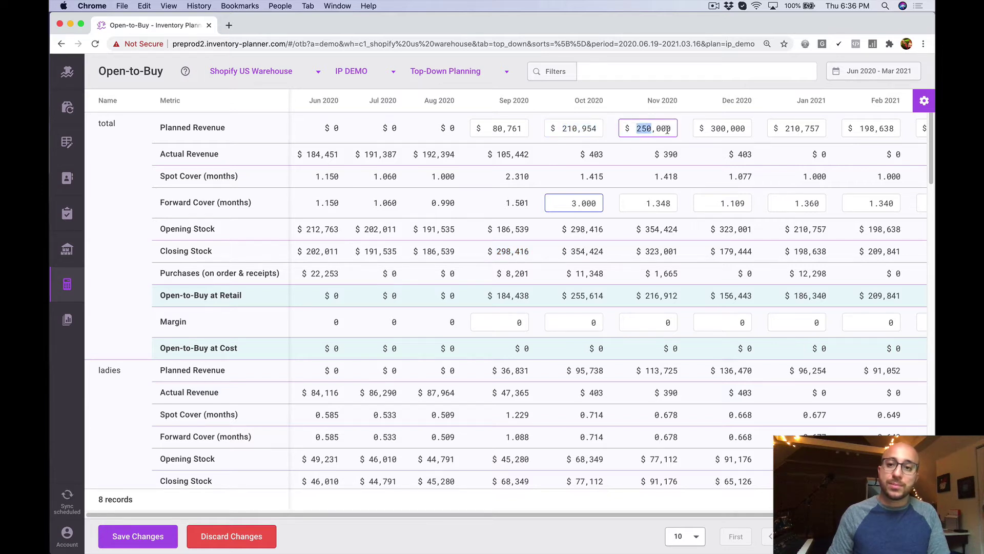
pyautogui.click(729, 128)
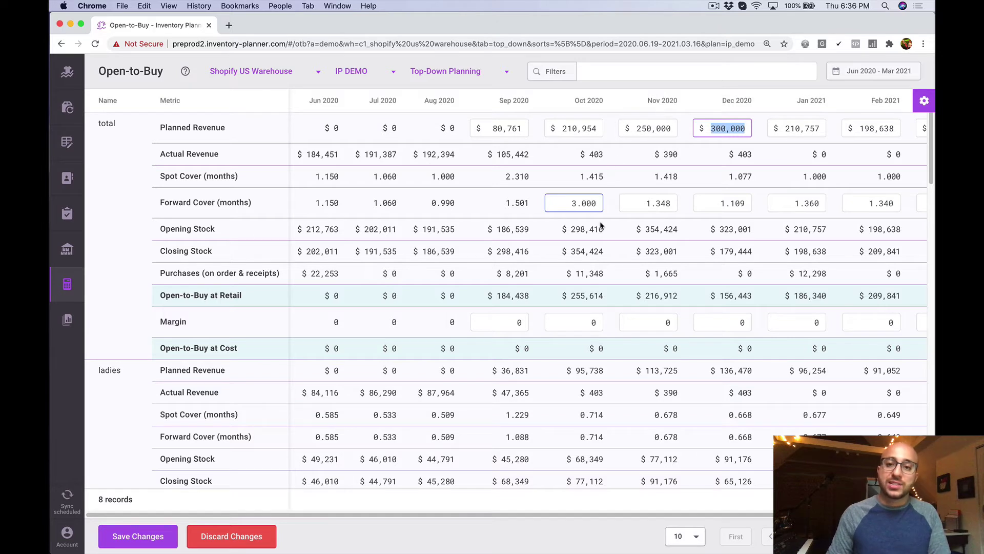
pyautogui.moveTo(531, 252); pyautogui.dragTo(496, 245)
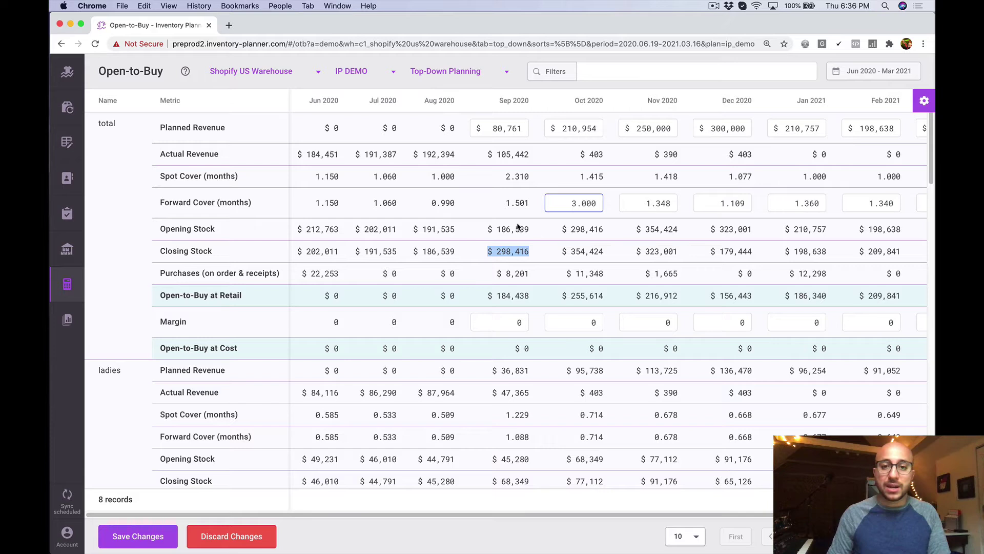
pyautogui.moveTo(531, 274); pyautogui.dragTo(496, 273)
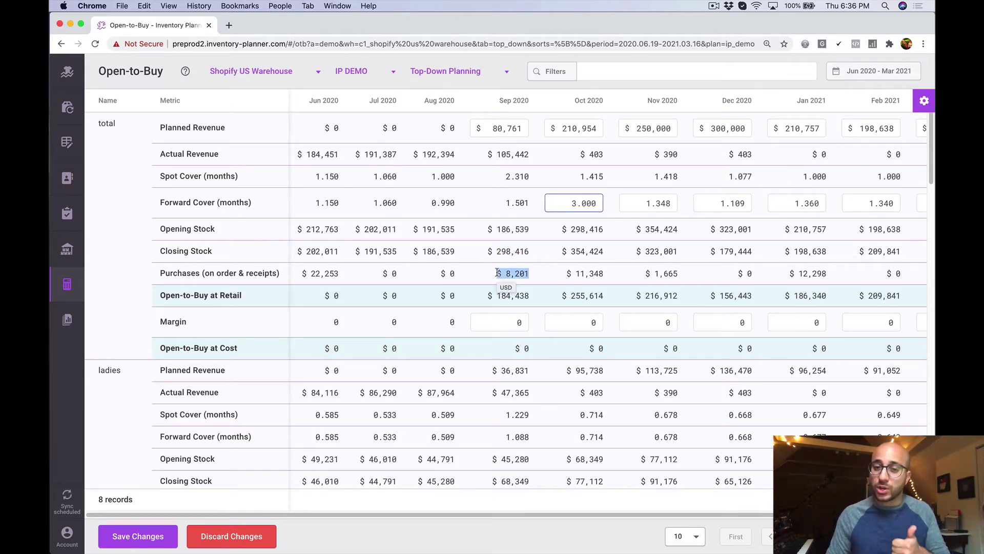
pyautogui.click(539, 275)
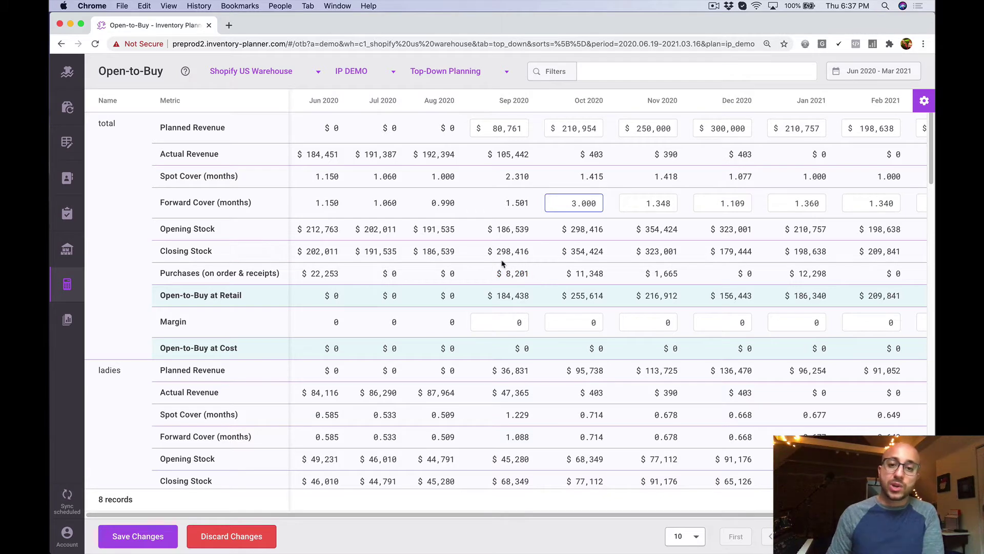
pyautogui.moveTo(536, 300); pyautogui.dragTo(488, 296)
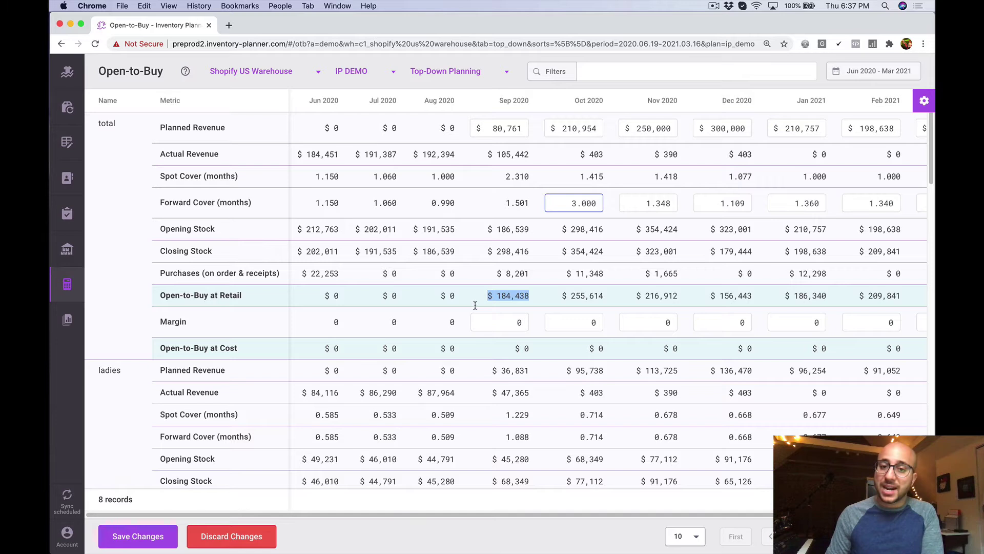
pyautogui.click(535, 303)
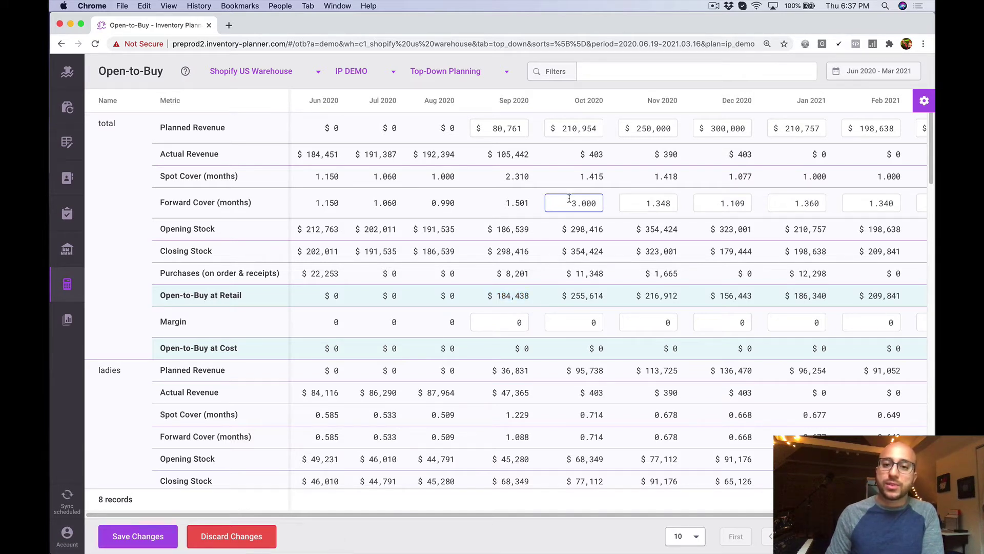
# Save the 3-month cover and review errors: accessories at 4.924, total recalculated to 3.037
pyautogui.click(165, 541)
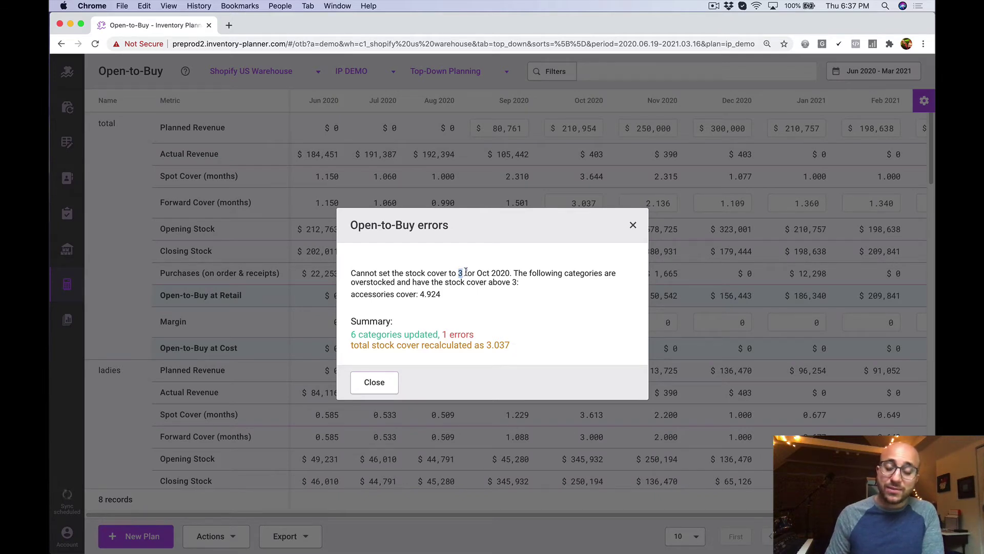
pyautogui.click(481, 294)
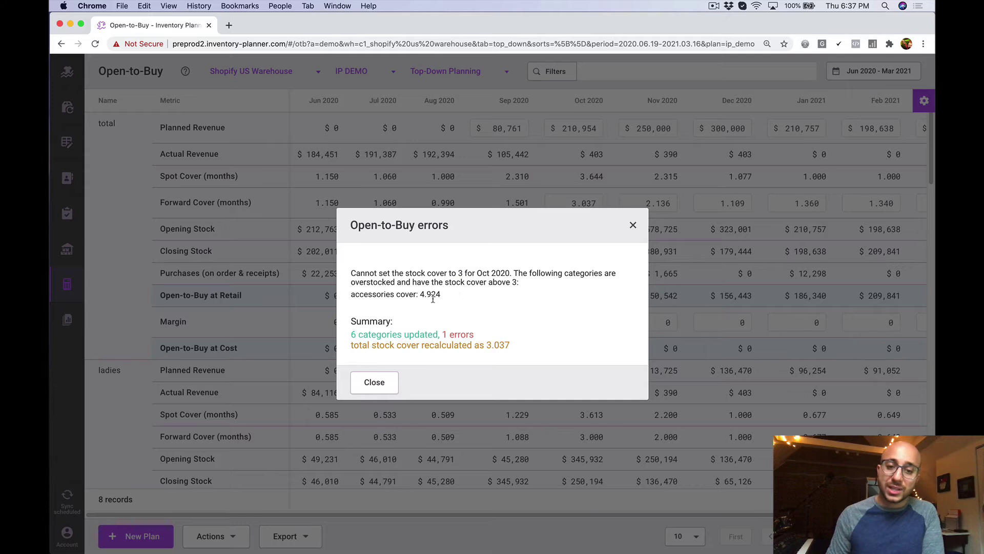
pyautogui.moveTo(440, 297); pyautogui.dragTo(419, 297)
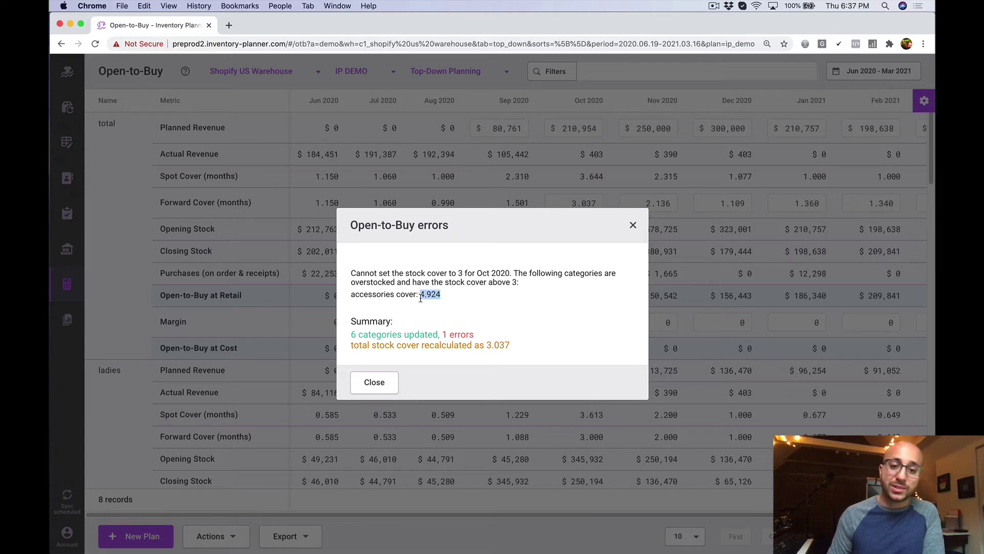
pyautogui.click(449, 300)
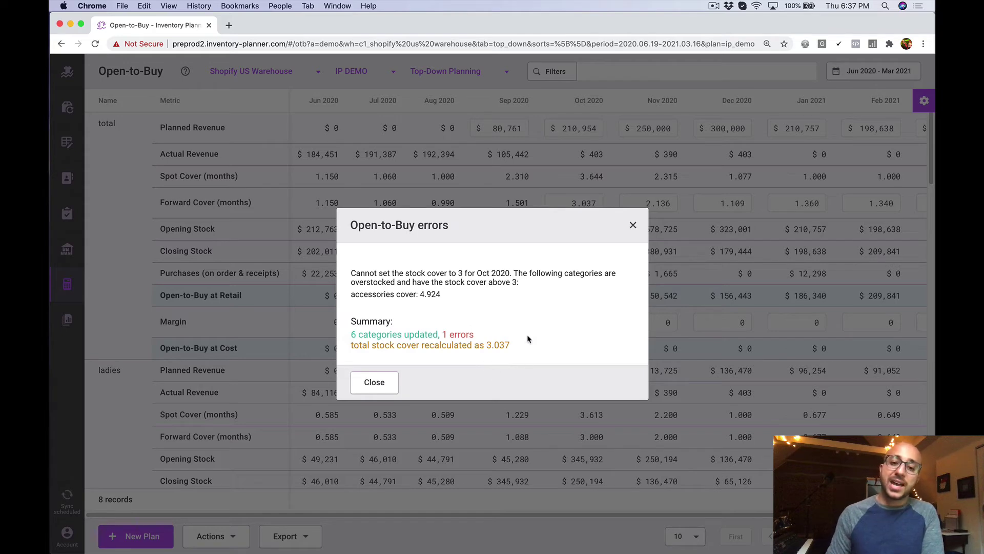
pyautogui.moveTo(517, 351); pyautogui.dragTo(484, 346)
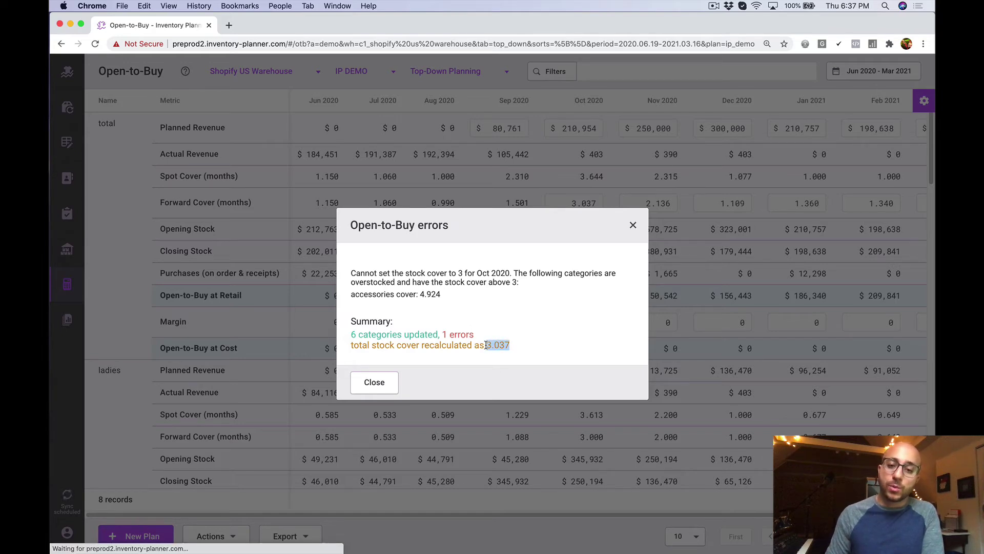
pyautogui.click(390, 382)
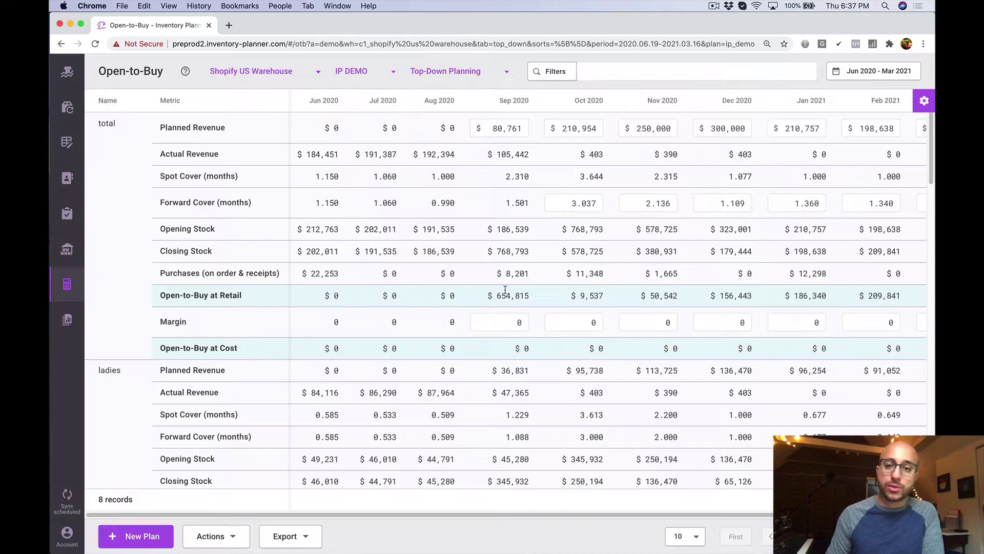
pyautogui.click(564, 206)
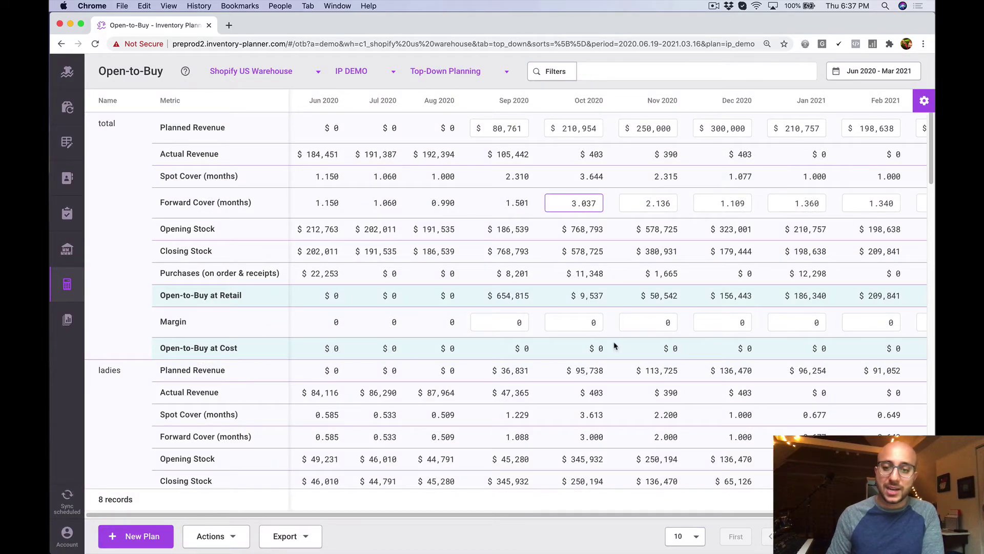
pyautogui.scroll(-2, 614, 347)
pyautogui.scroll(-3, 615, 347)
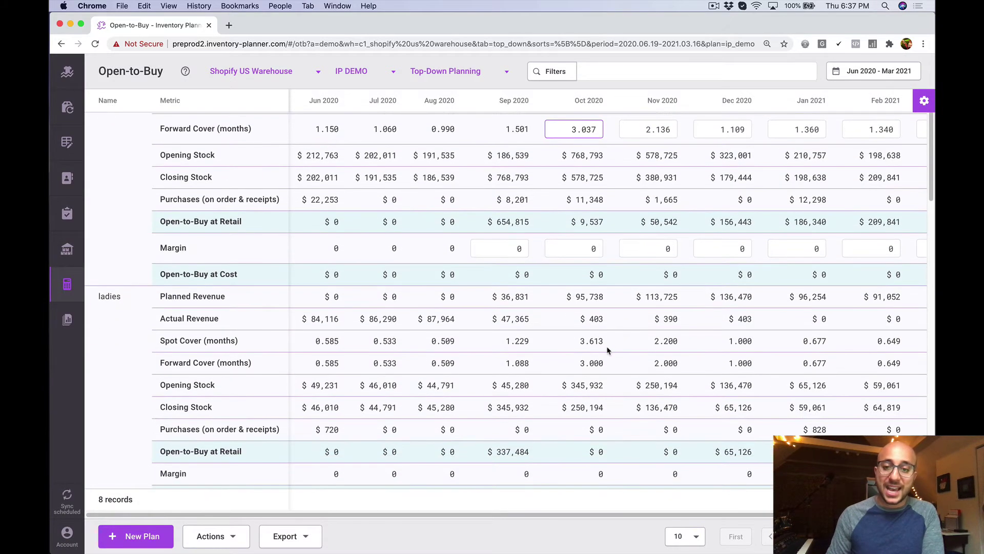
pyautogui.scroll(-8, 601, 345)
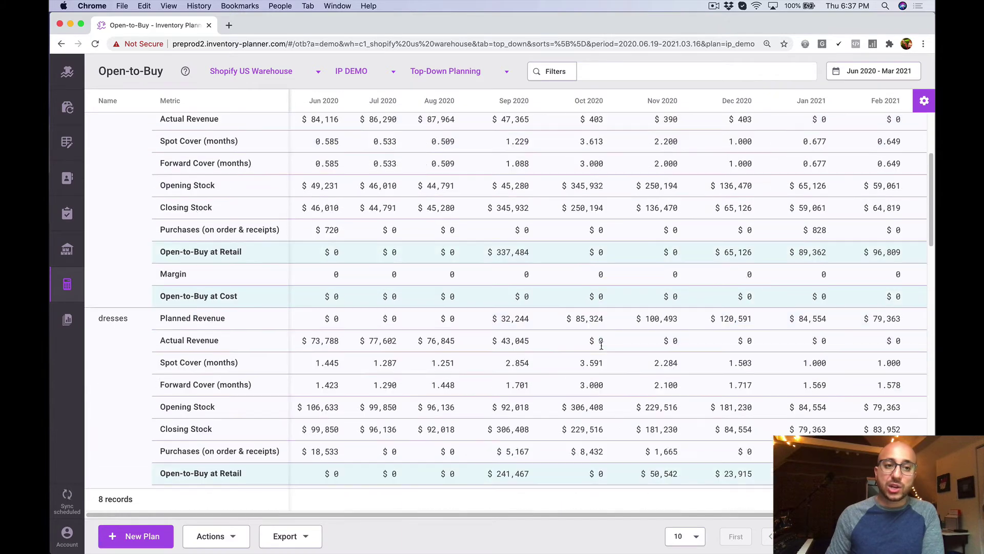
pyautogui.scroll(5, 601, 345)
pyautogui.scroll(-4, 601, 345)
pyautogui.scroll(1, 610, 334)
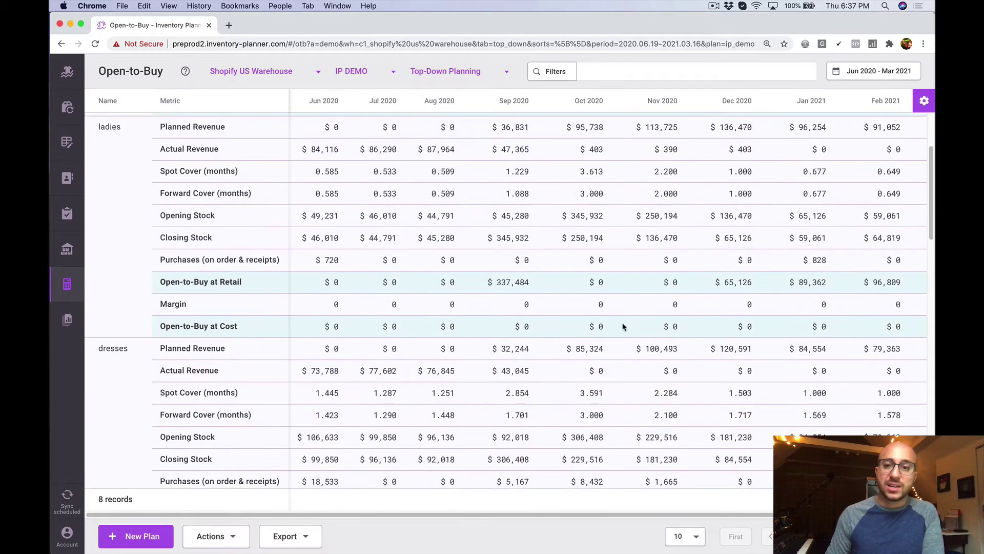
pyautogui.moveTo(603, 194); pyautogui.dragTo(580, 195)
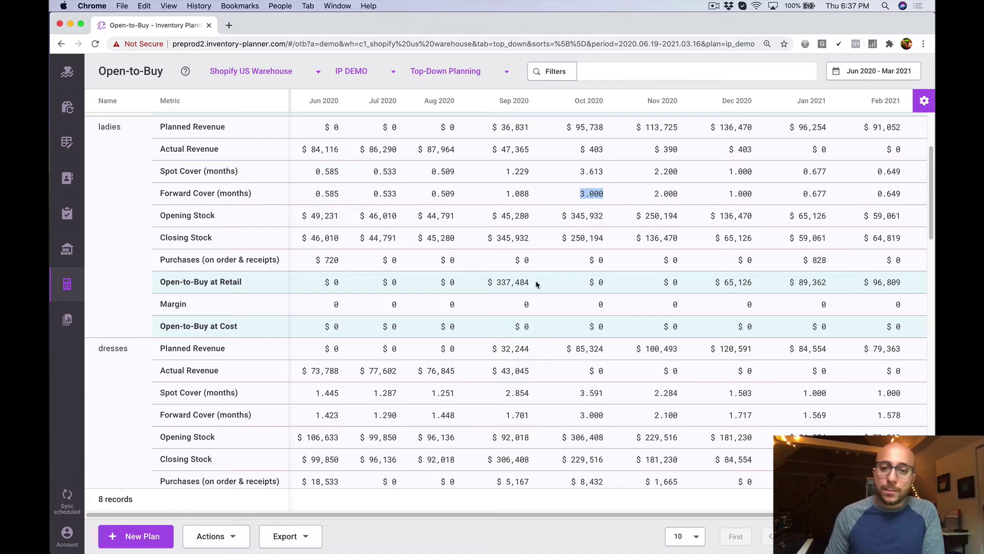
pyautogui.moveTo(537, 285); pyautogui.dragTo(489, 282)
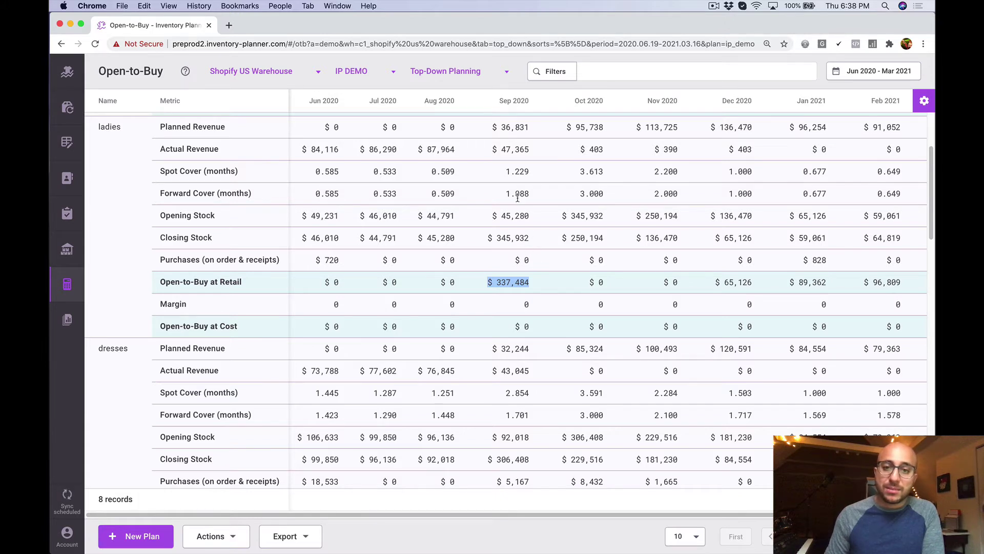
pyautogui.moveTo(494, 216); pyautogui.dragTo(530, 223)
pyautogui.moveTo(535, 129); pyautogui.dragTo(502, 126)
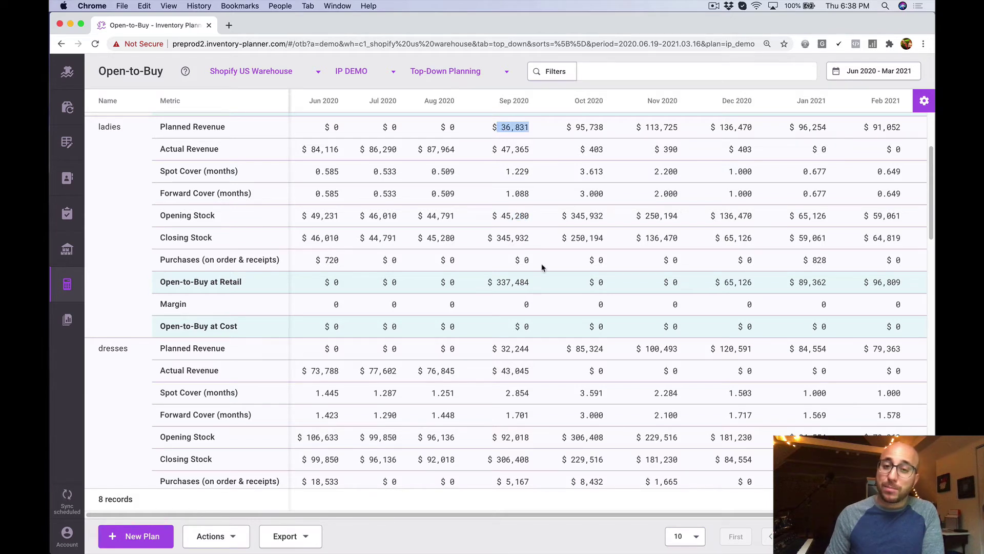
pyautogui.moveTo(539, 286); pyautogui.dragTo(491, 282)
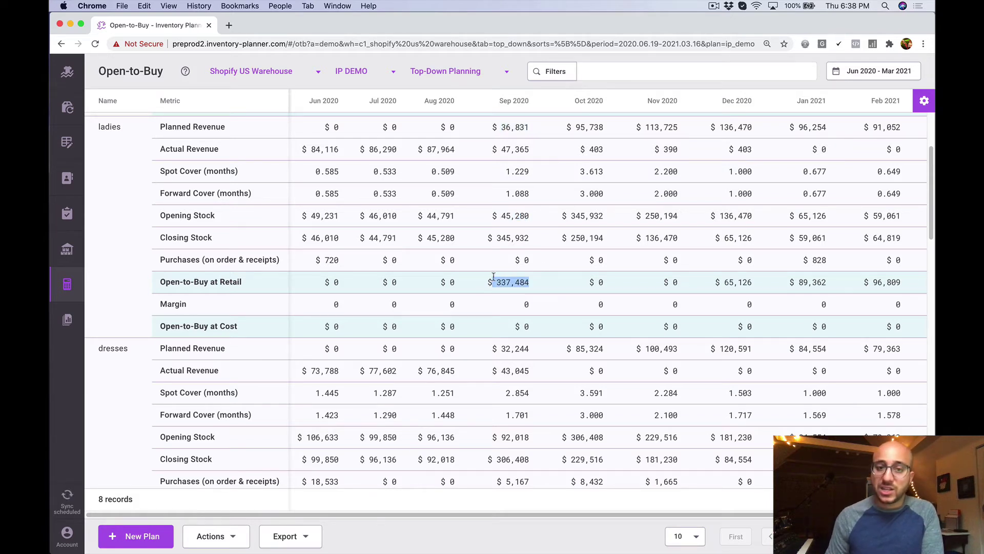
pyautogui.moveTo(531, 239); pyautogui.dragTo(488, 238)
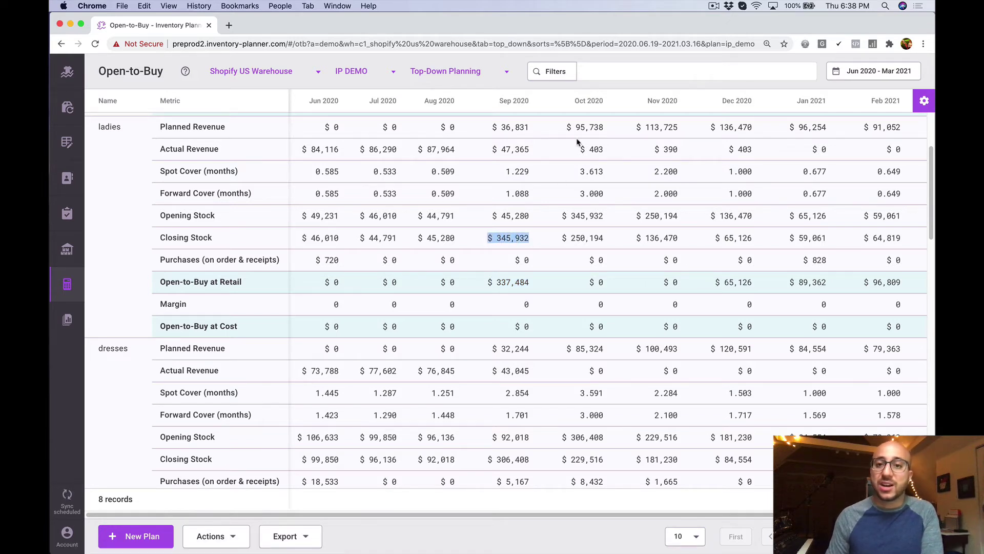
pyautogui.moveTo(568, 126); pyautogui.dragTo(720, 140)
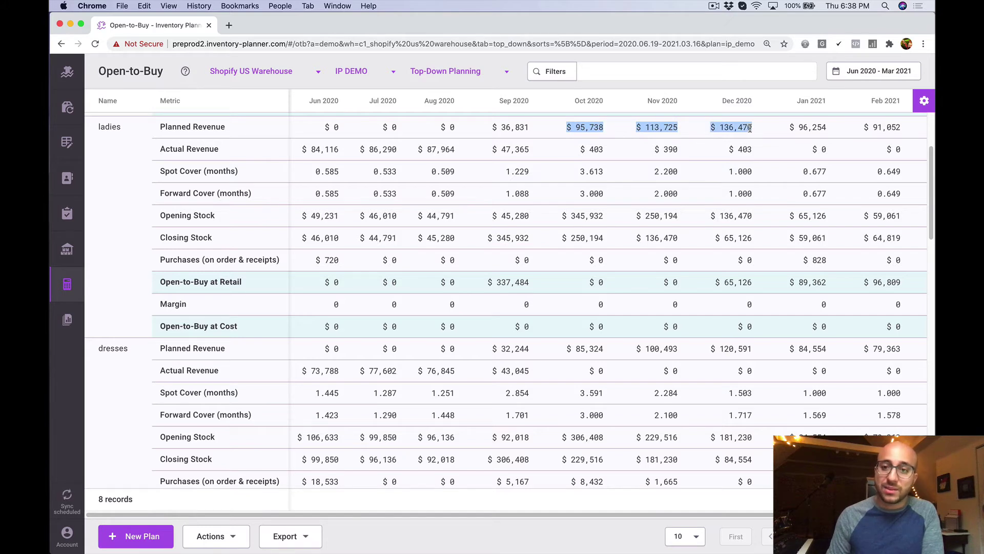
pyautogui.moveTo(609, 217); pyautogui.dragTo(561, 216)
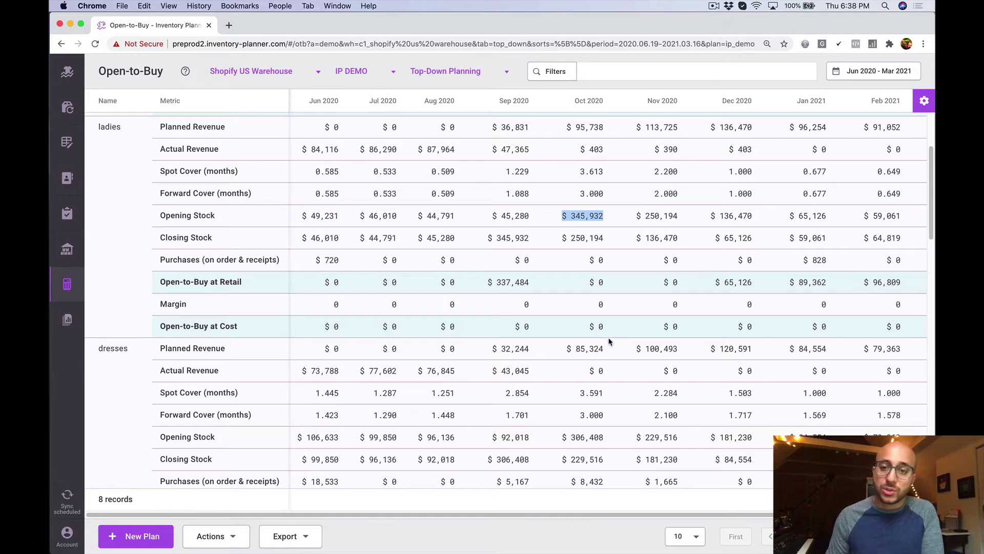
pyautogui.scroll(-1, 608, 345)
pyautogui.scroll(-5, 608, 345)
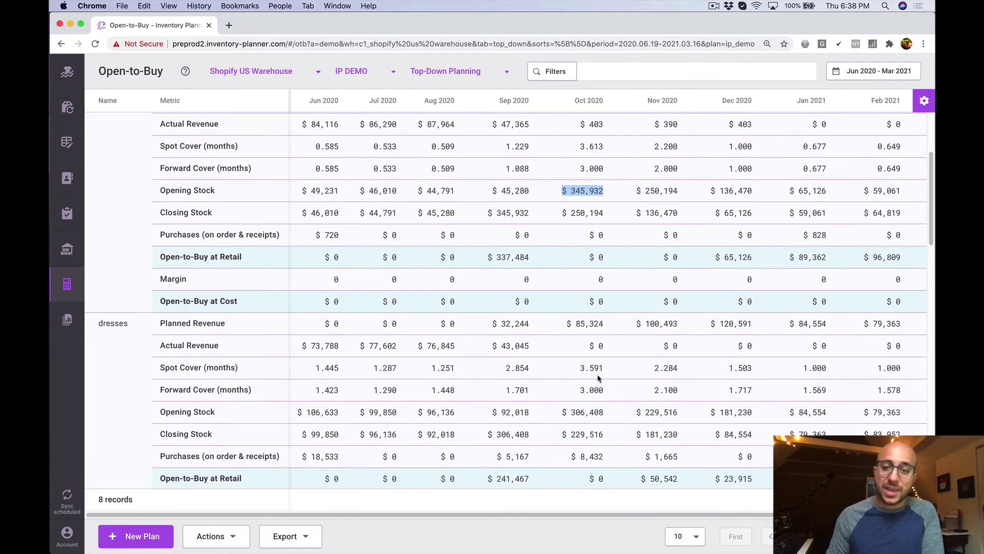
pyautogui.scroll(-10, 598, 378)
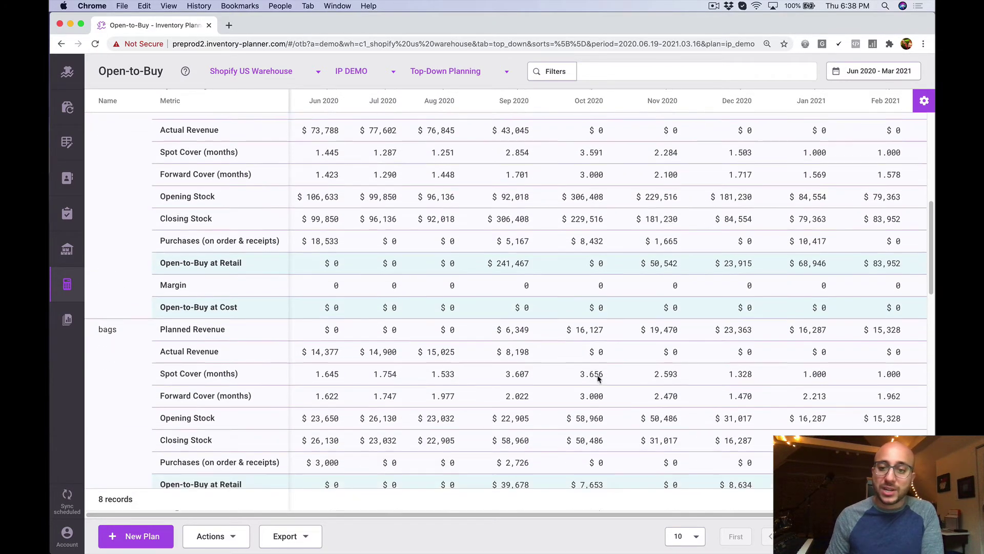
pyautogui.scroll(-15, 598, 386)
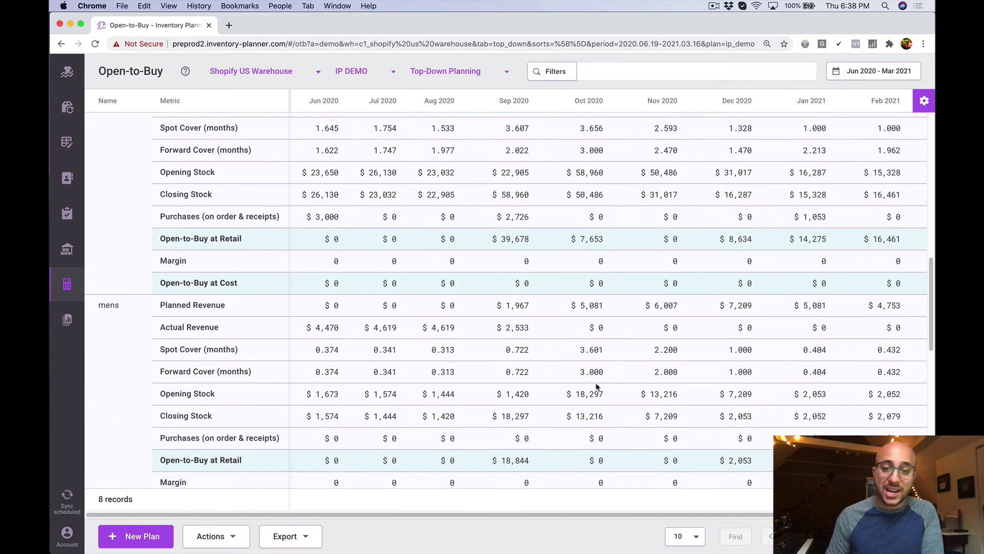
pyautogui.scroll(-1, 598, 389)
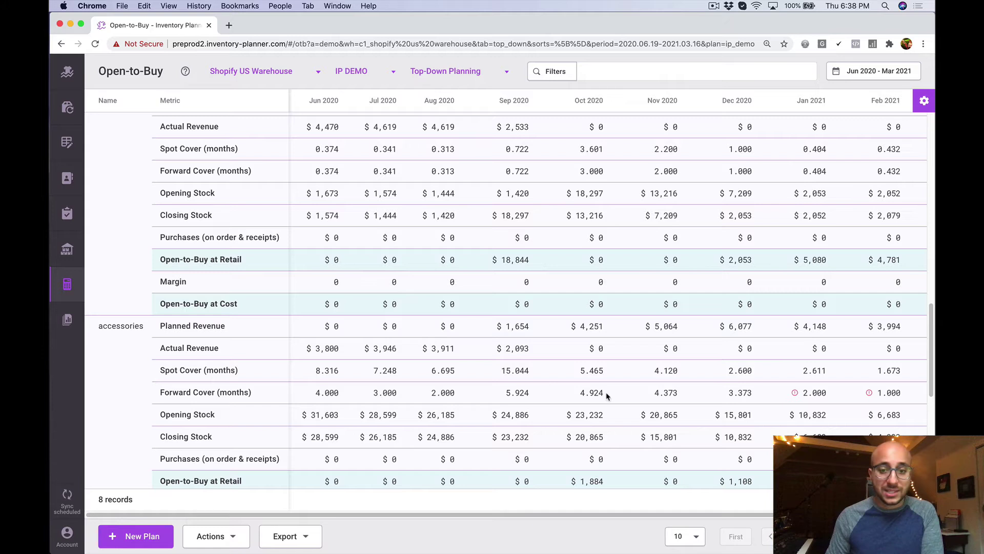
pyautogui.moveTo(606, 395); pyautogui.dragTo(581, 392)
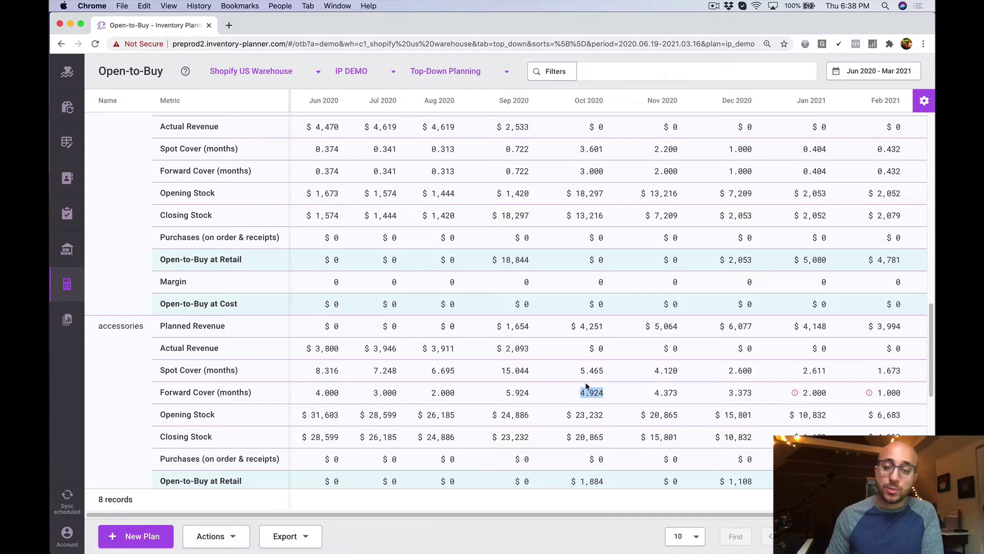
pyautogui.scroll(-2, 593, 392)
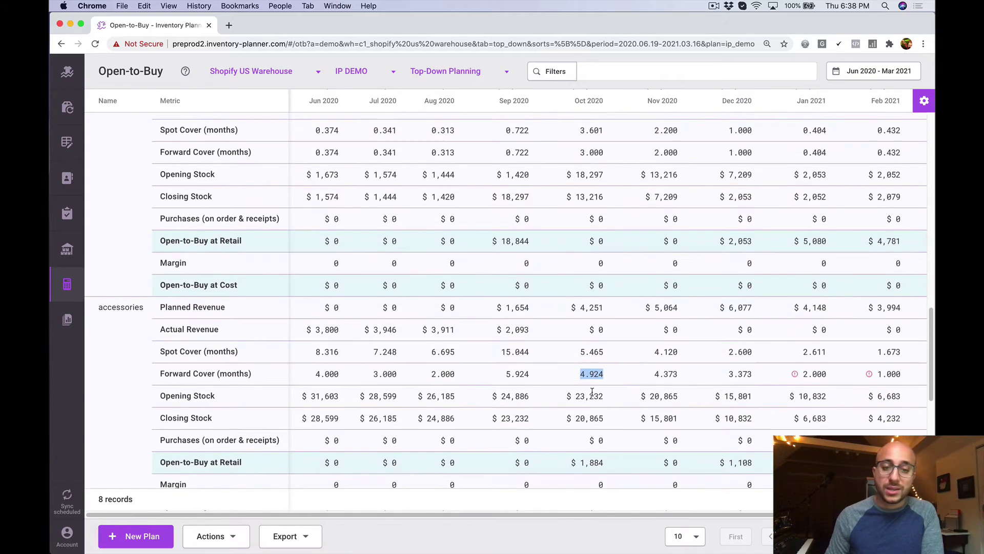
pyautogui.scroll(-1, 590, 392)
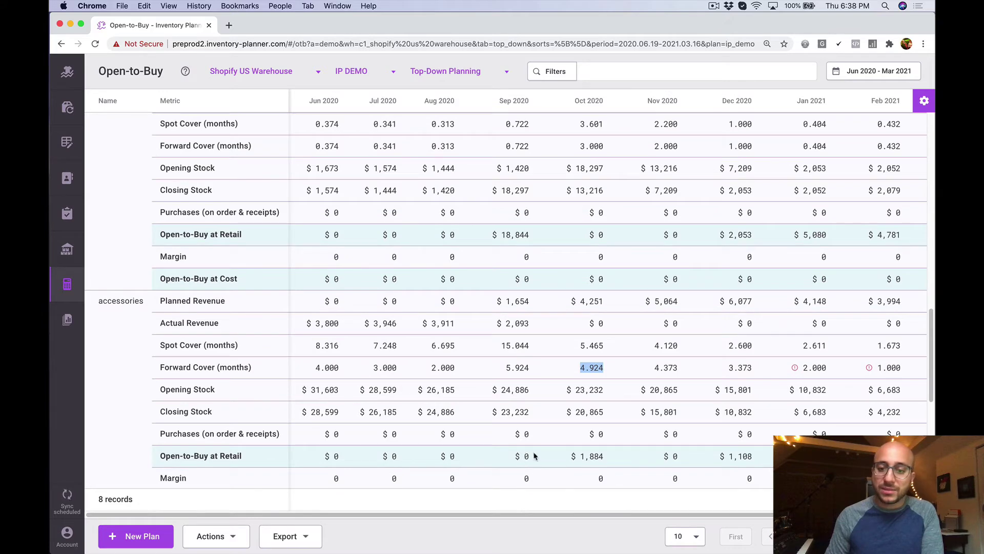
pyautogui.scroll(15, 575, 449)
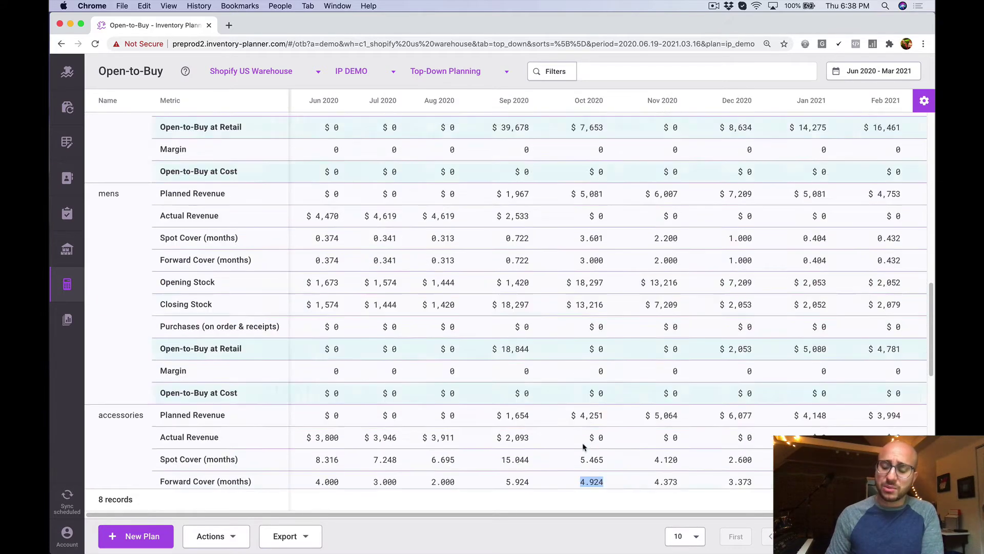
pyautogui.click(594, 203)
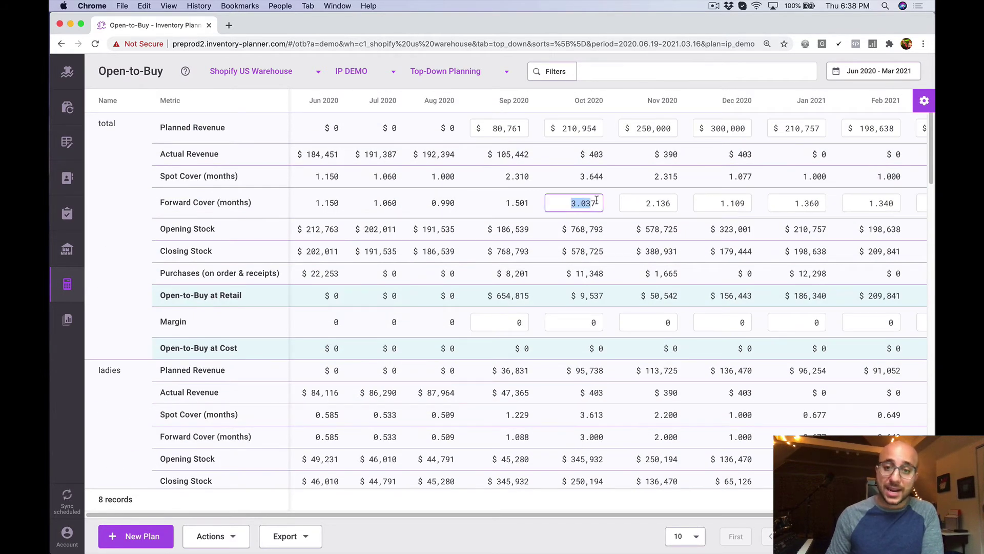
pyautogui.click(610, 221)
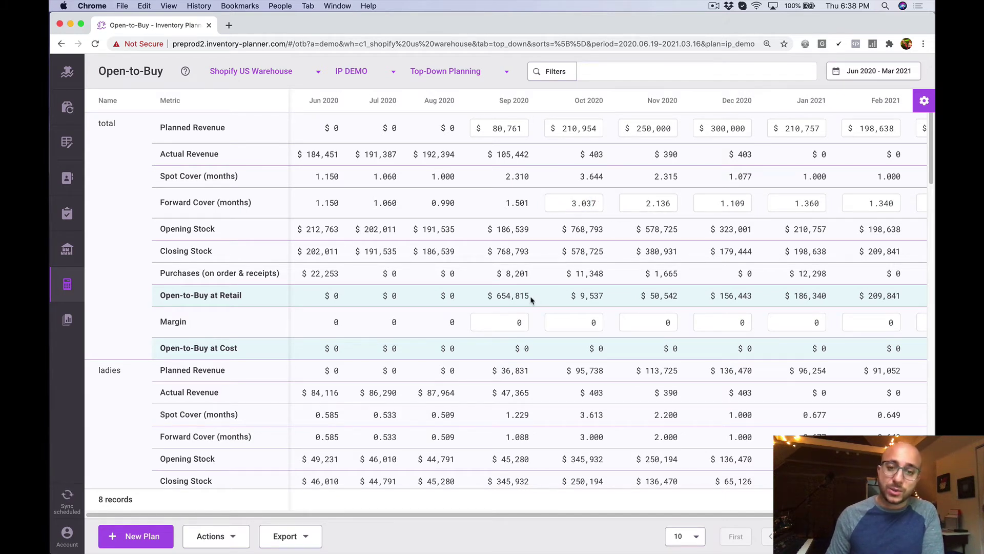
pyautogui.moveTo(531, 300); pyautogui.dragTo(489, 292)
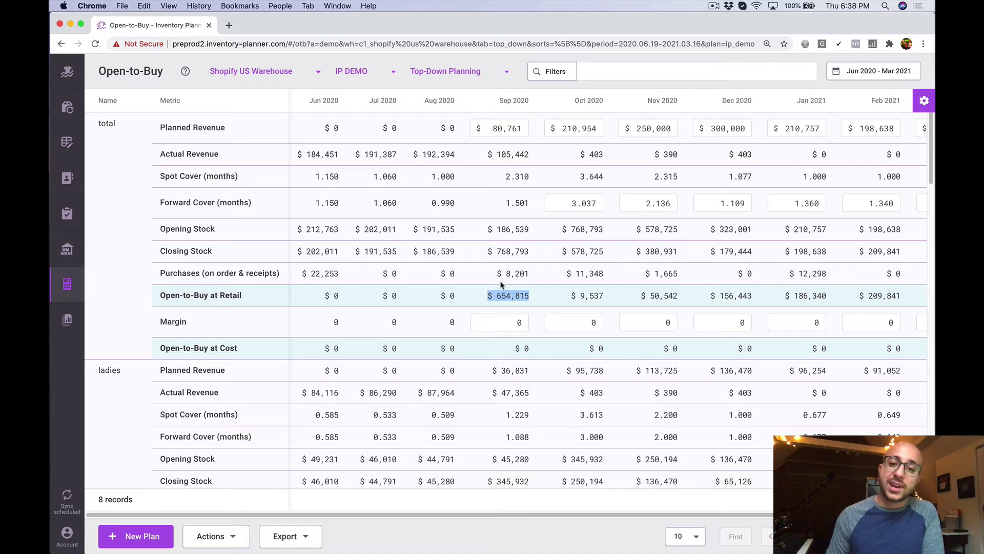
pyautogui.click(517, 321)
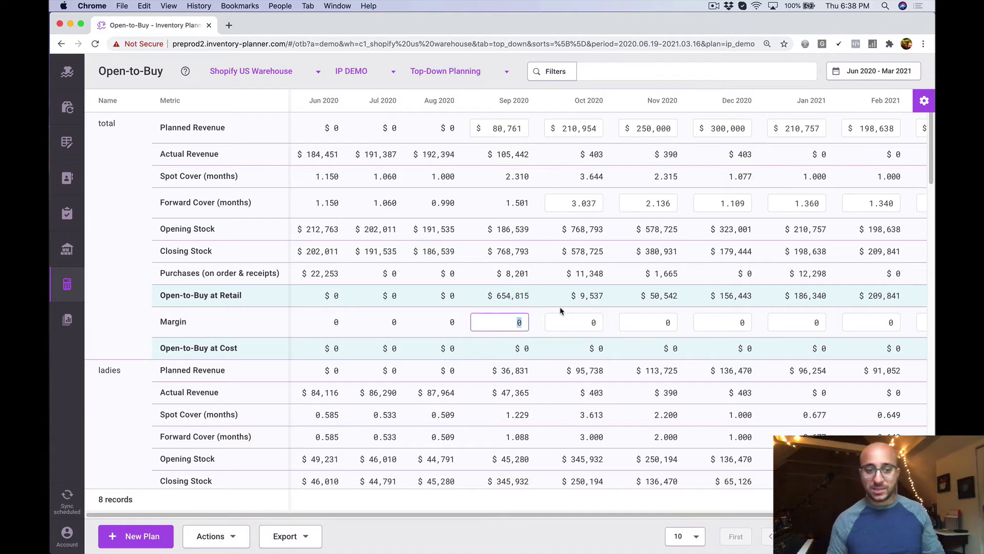
pyautogui.write('65')
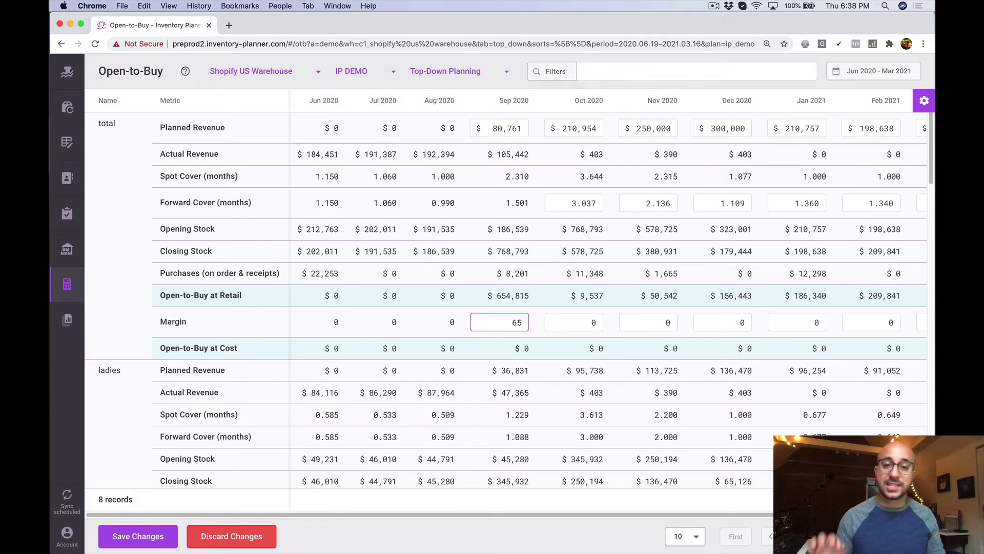
pyautogui.click(574, 322)
pyautogui.write('65')
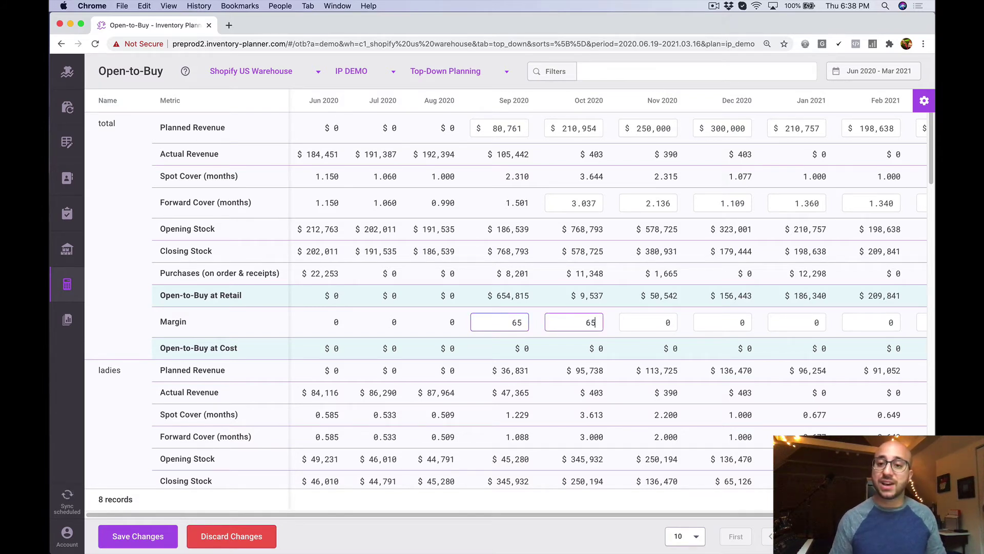
pyautogui.click(648, 322)
pyautogui.write('65')
pyautogui.click(722, 322)
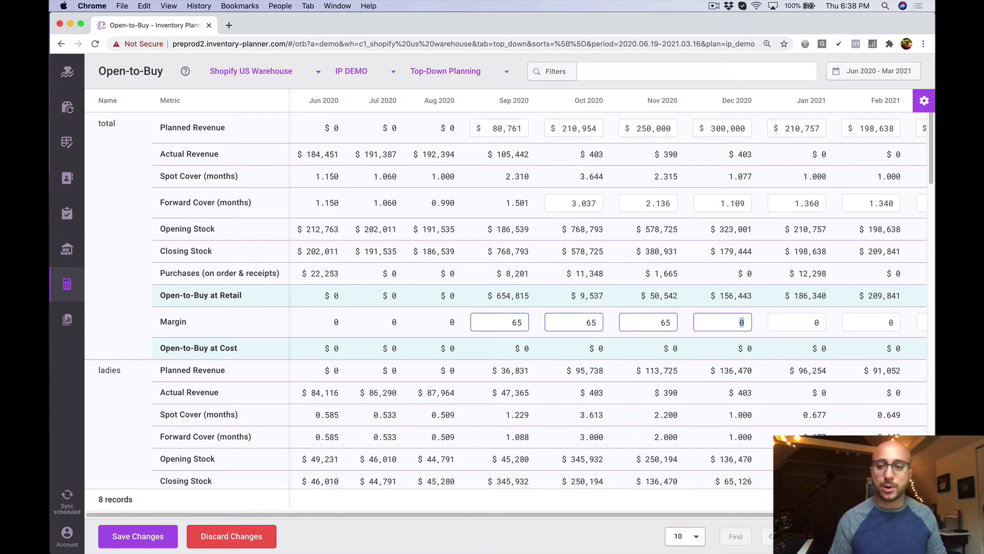
pyautogui.click(797, 322)
pyautogui.write('65')
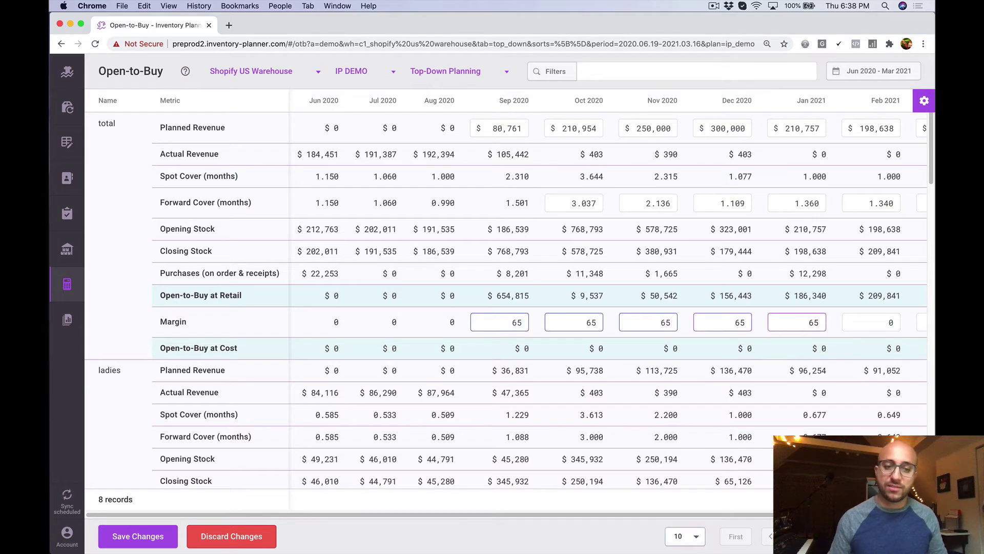
pyautogui.click(173, 535)
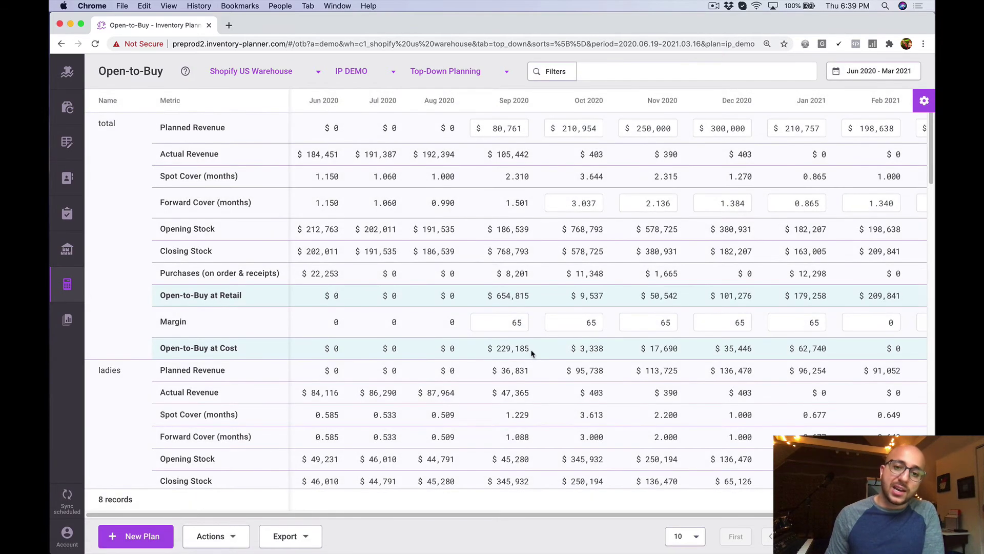
# Add the Average Price and Open-to-Buy at Units rows to the plan
pyautogui.click(925, 102)
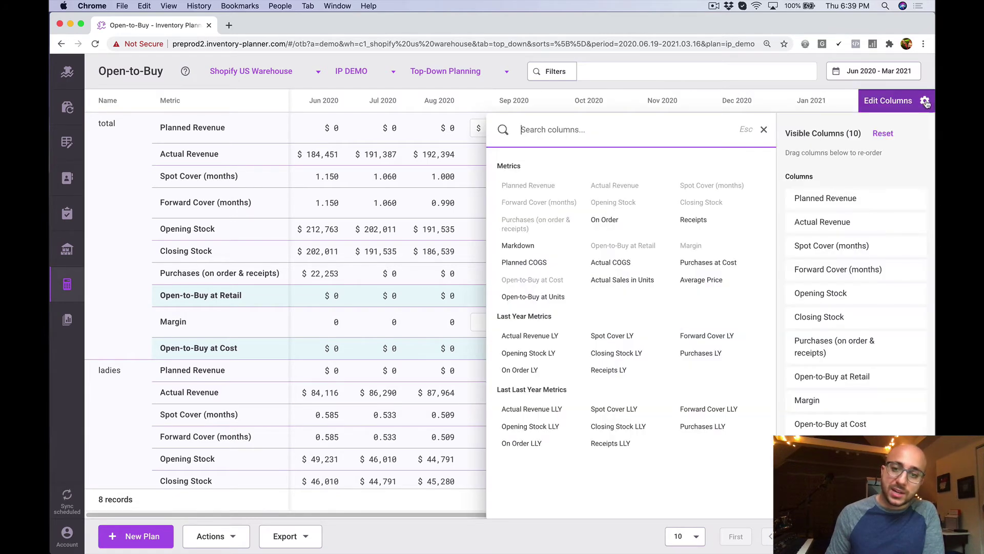
pyautogui.click(710, 282)
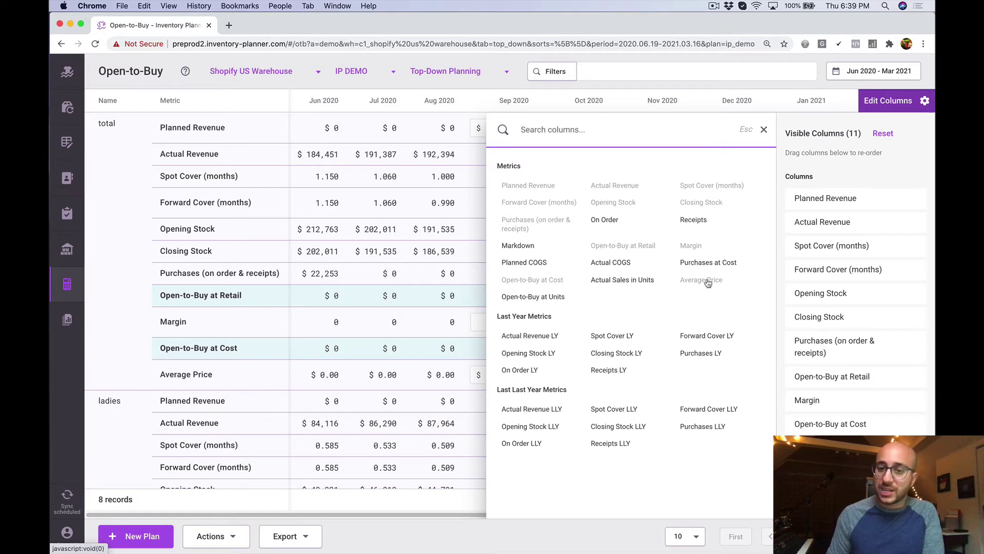
pyautogui.click(547, 298)
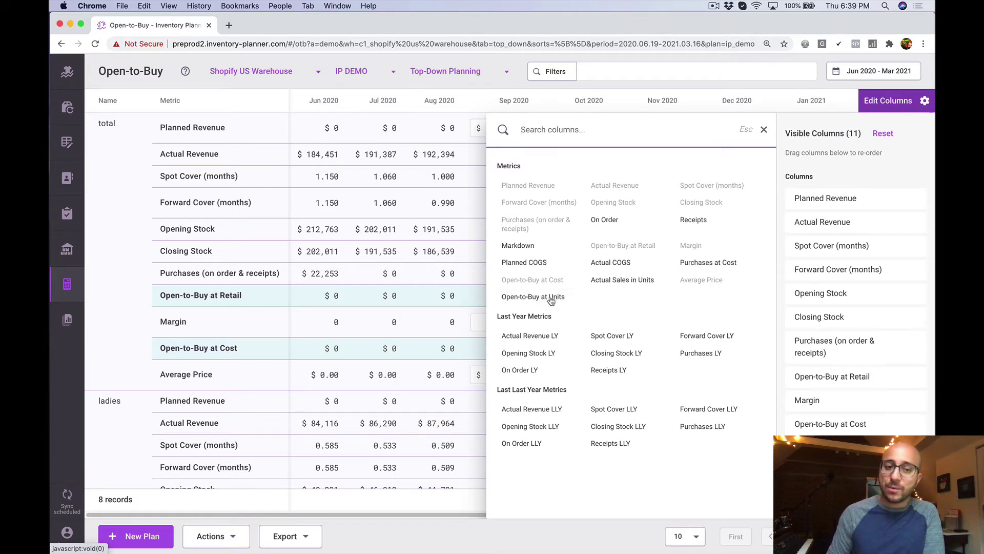
pyautogui.click(925, 102)
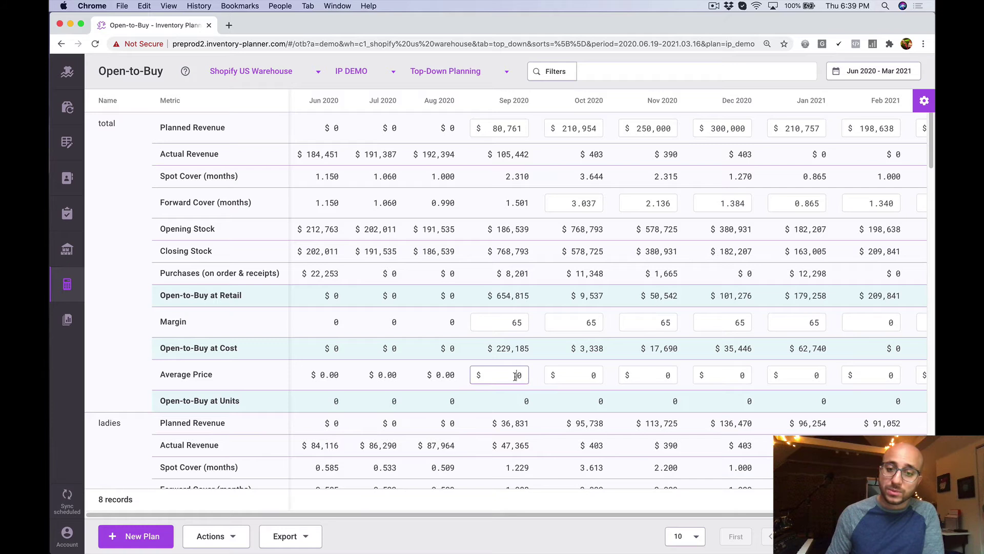
# Enter a $25 average price for Sep 2020–Jan 2021 and save, giving 26,193 Sep units
pyautogui.write('25')
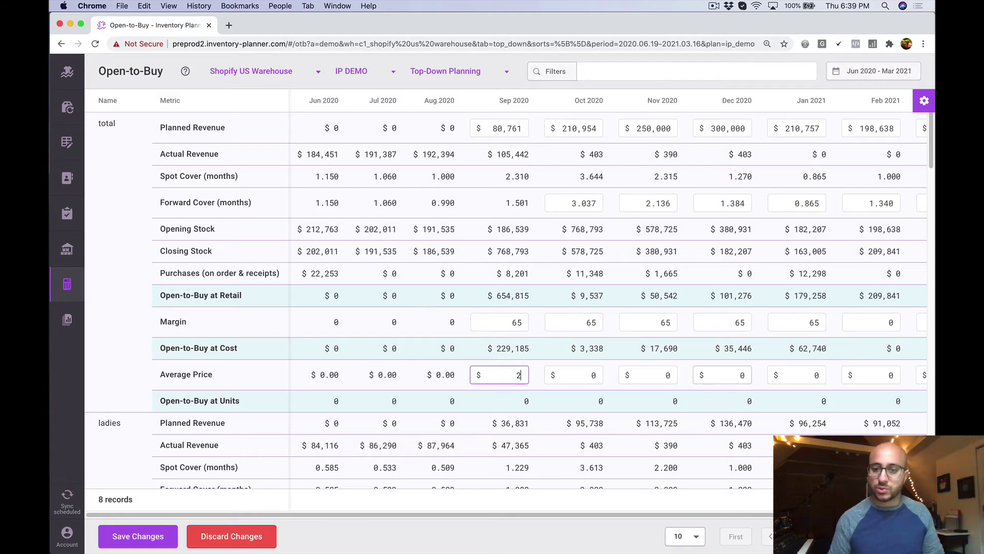
pyautogui.press('Tab')
pyautogui.write('25')
pyautogui.press('Tab')
pyautogui.write('25')
pyautogui.press('Tab')
pyautogui.write('25')
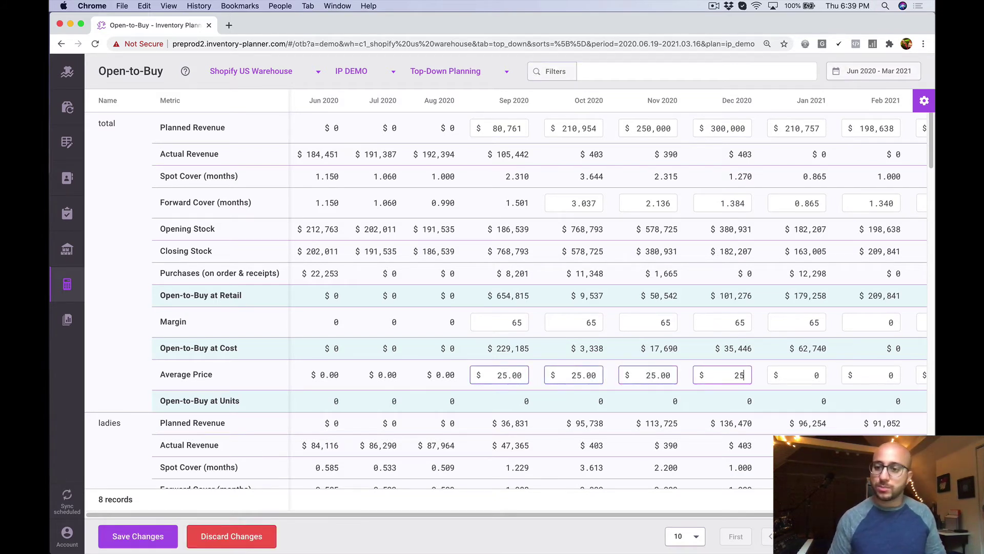
pyautogui.press('Tab')
pyautogui.write('25')
pyautogui.press('Return')
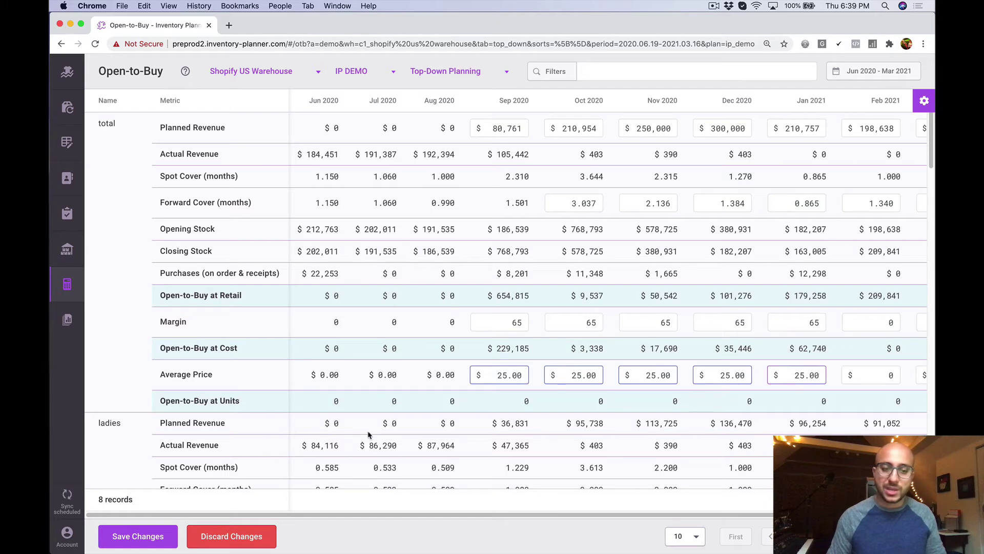
pyautogui.click(169, 536)
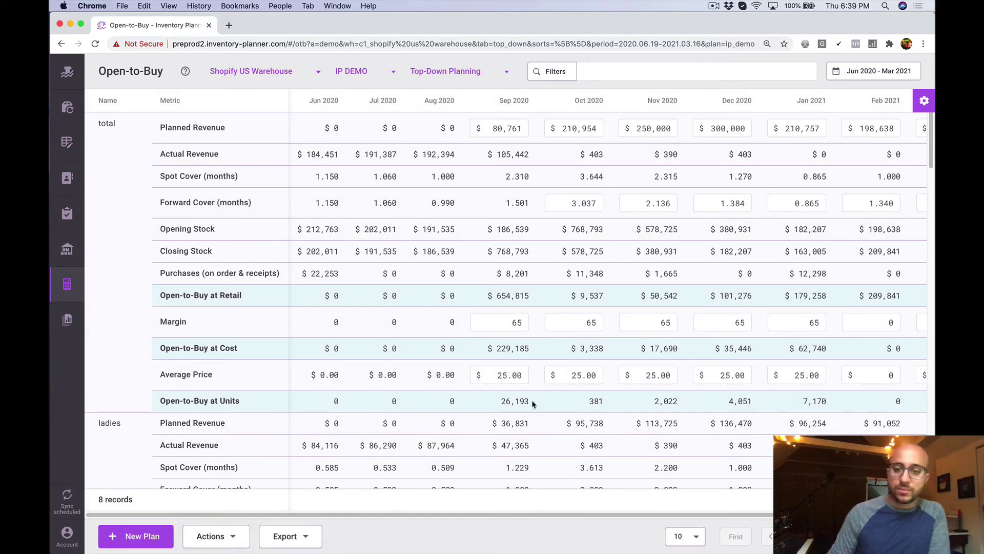
pyautogui.moveTo(529, 404); pyautogui.dragTo(499, 402)
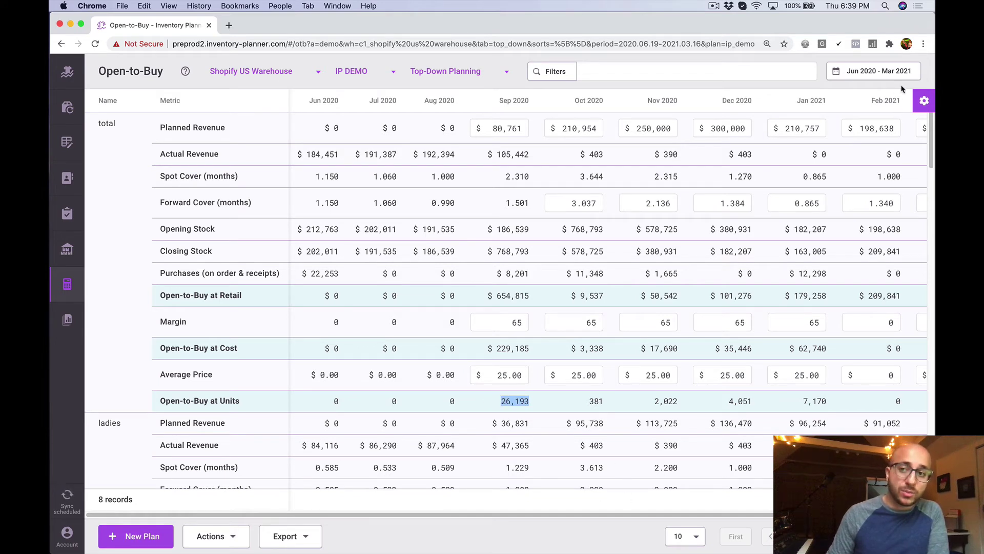
# Add the Markdown row to the IP DEMO open-to-buy grid
pyautogui.click(925, 101)
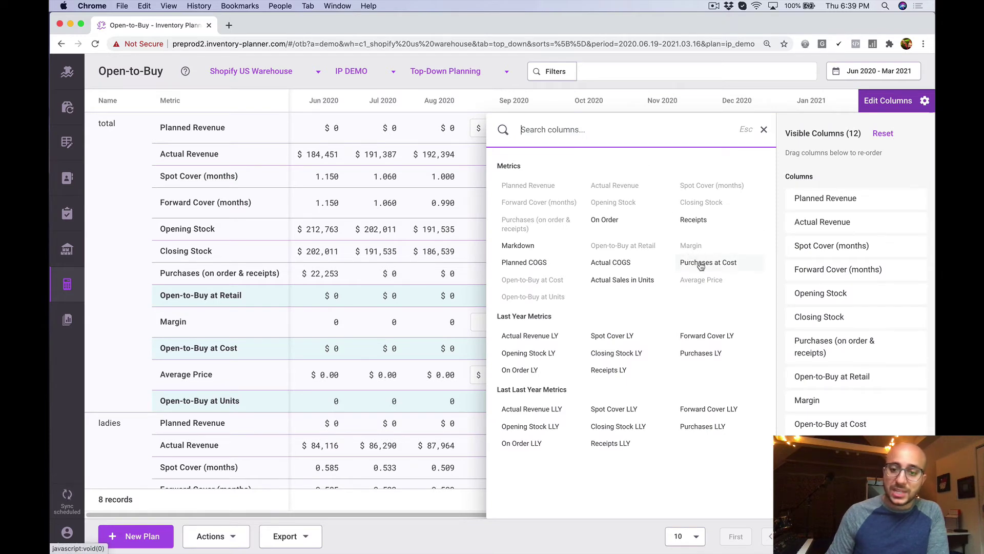
pyautogui.click(523, 246)
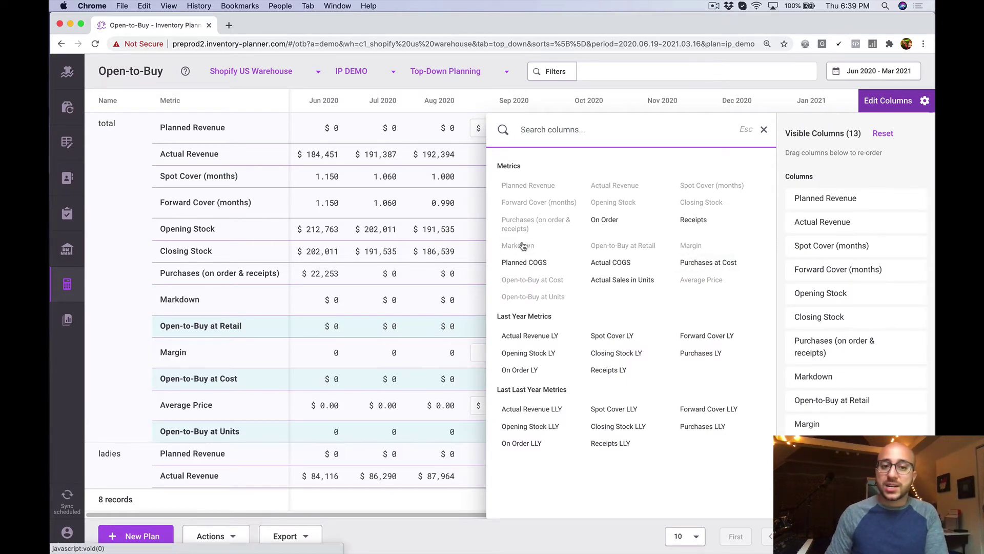
pyautogui.click(929, 101)
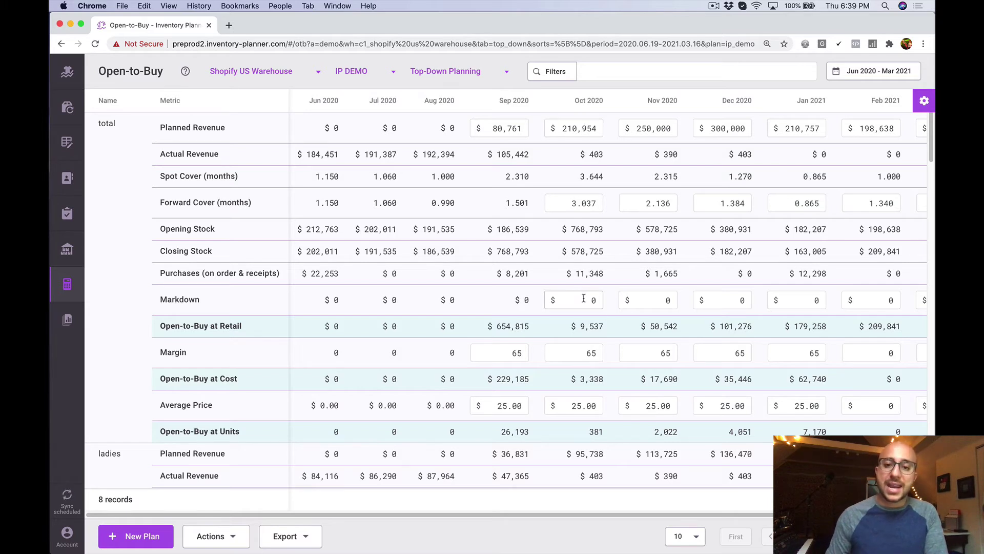
# Enter a 5,000 Nov 2020 markdown and save, lifting Nov open-to-buy at retail to $55,542
pyautogui.click(666, 301)
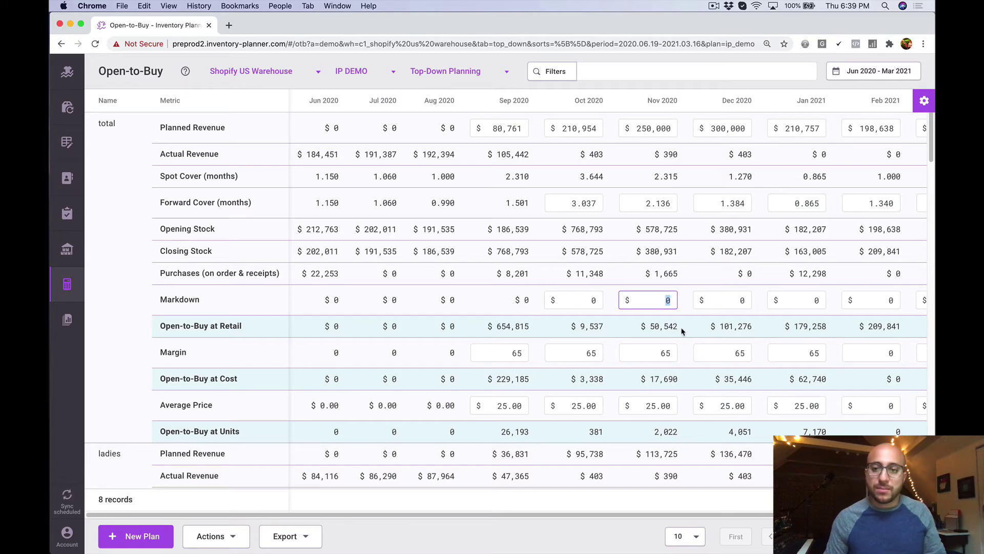
pyautogui.moveTo(683, 331); pyautogui.dragTo(643, 320)
pyautogui.click(663, 300)
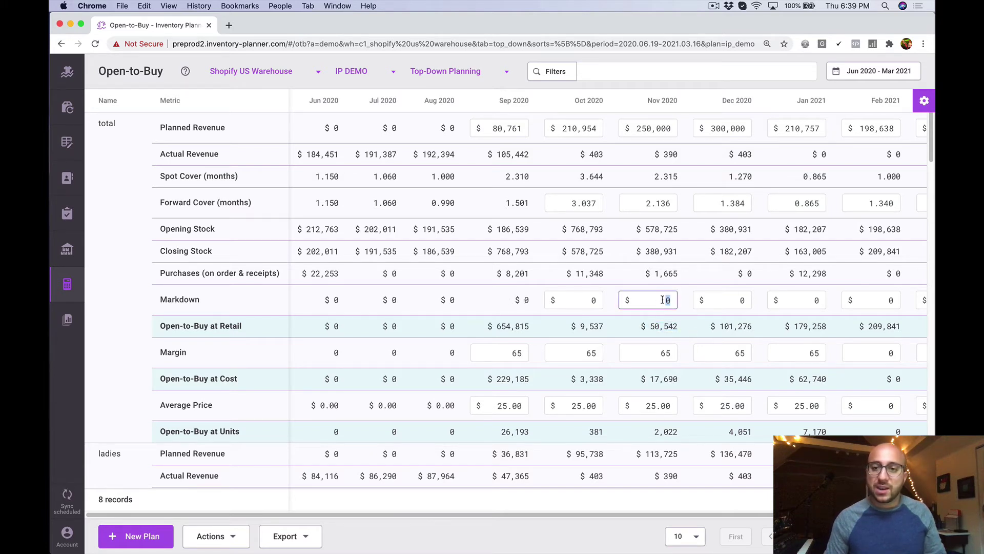
pyautogui.write('5,')
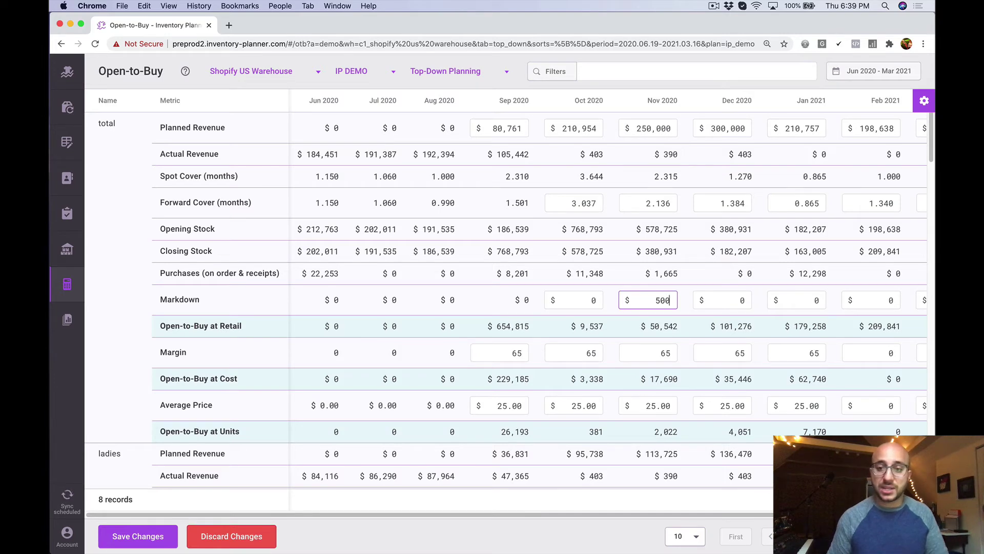
pyautogui.write('000')
pyautogui.click(138, 535)
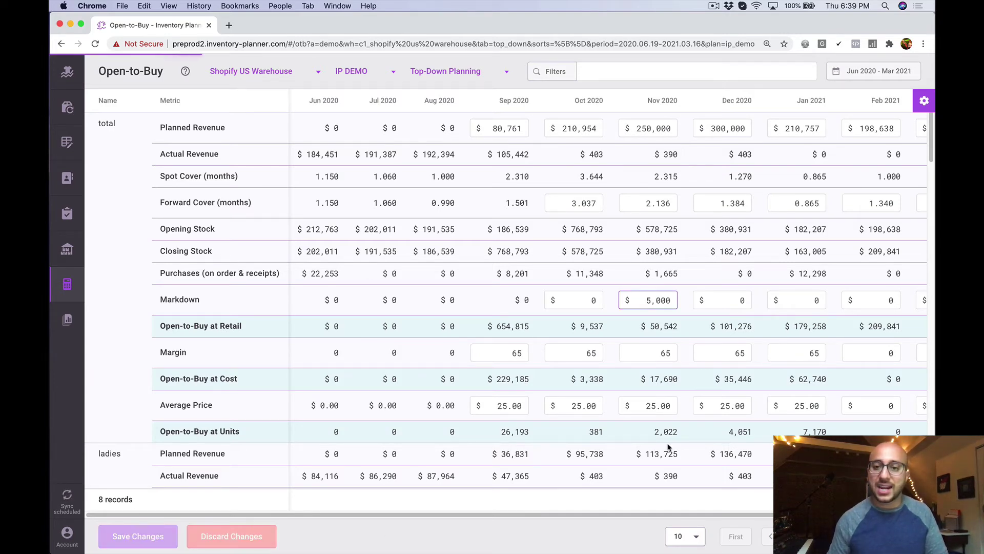
pyautogui.moveTo(680, 328); pyautogui.dragTo(647, 321)
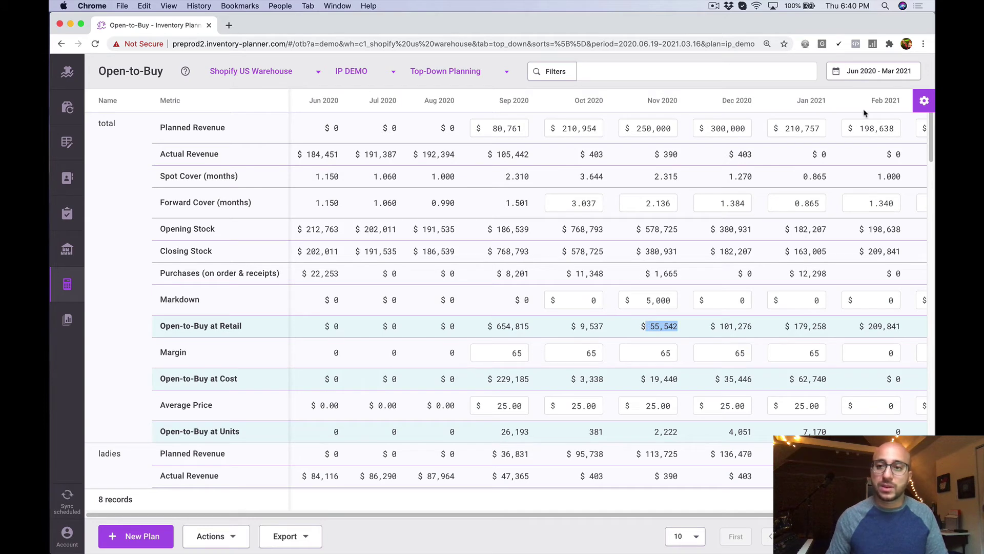
# Reset the plan grid to its default ten metric rows
pyautogui.click(924, 100)
pyautogui.click(887, 134)
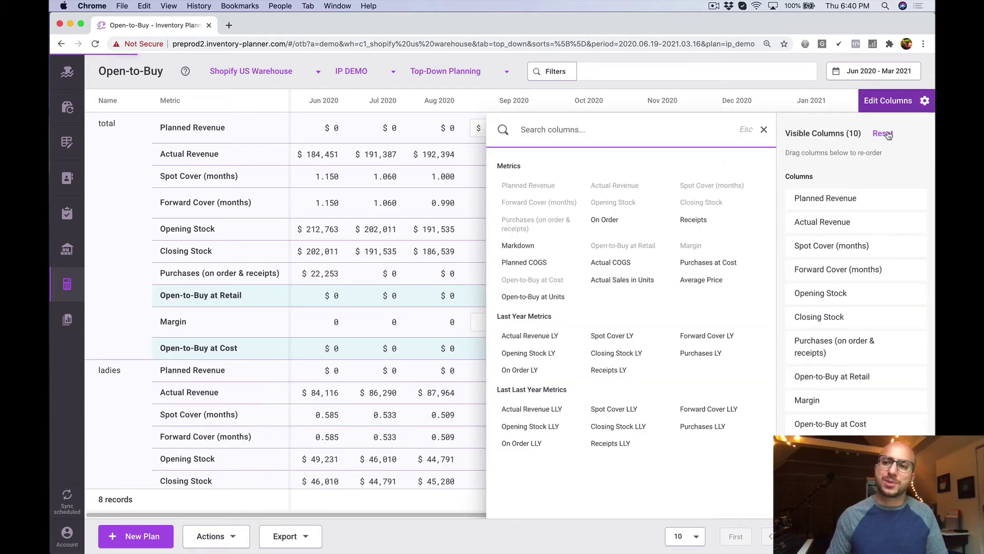
pyautogui.click(927, 102)
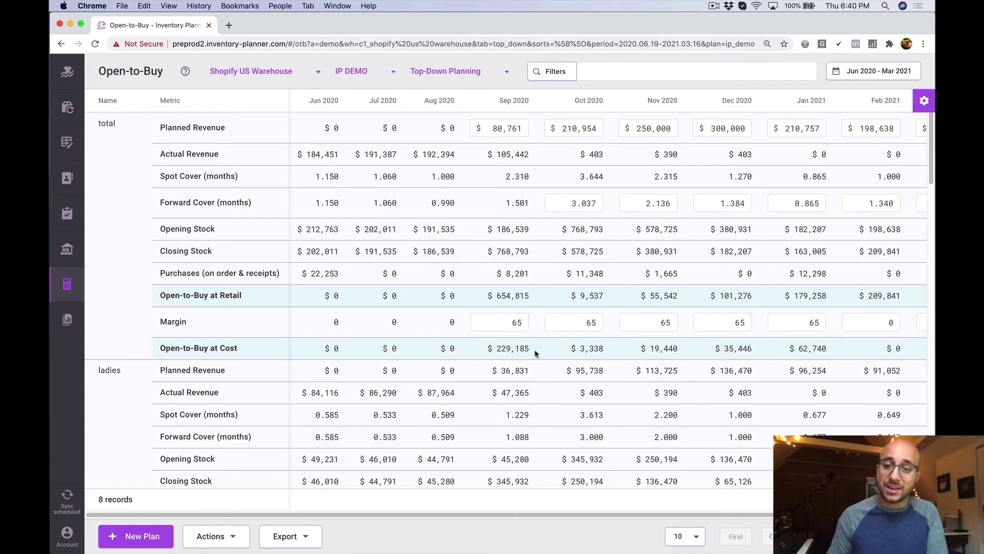
# Check Sep 2020 open-to-buy at cost, total and ladies ($118,119), then open Replenishment in a new tab
pyautogui.scroll(-1, 534, 353)
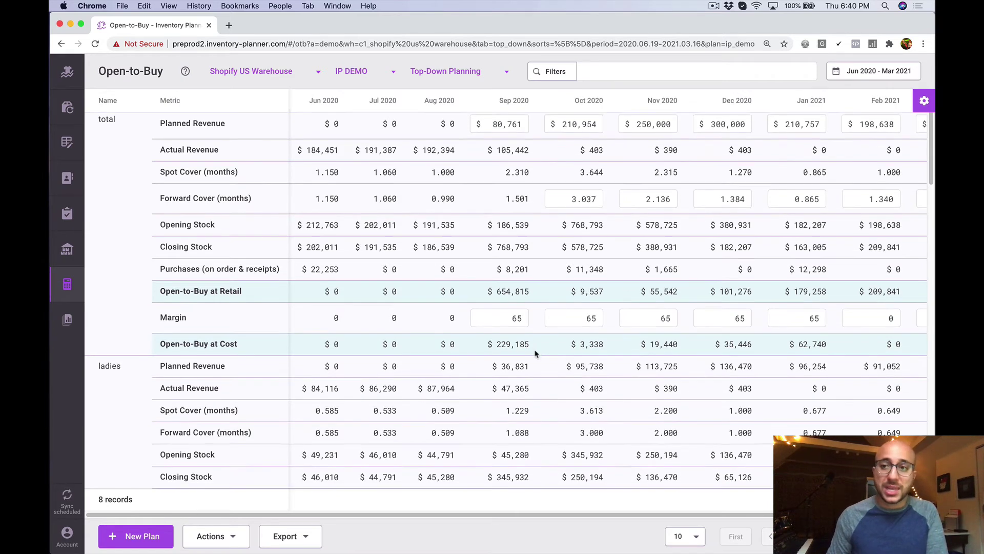
pyautogui.scroll(1, 535, 353)
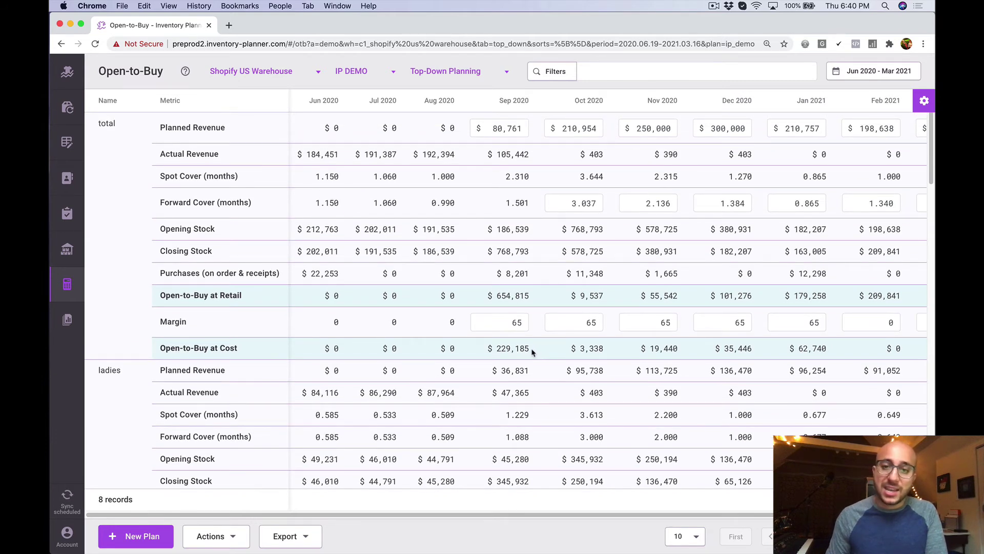
pyautogui.moveTo(531, 350); pyautogui.dragTo(484, 345)
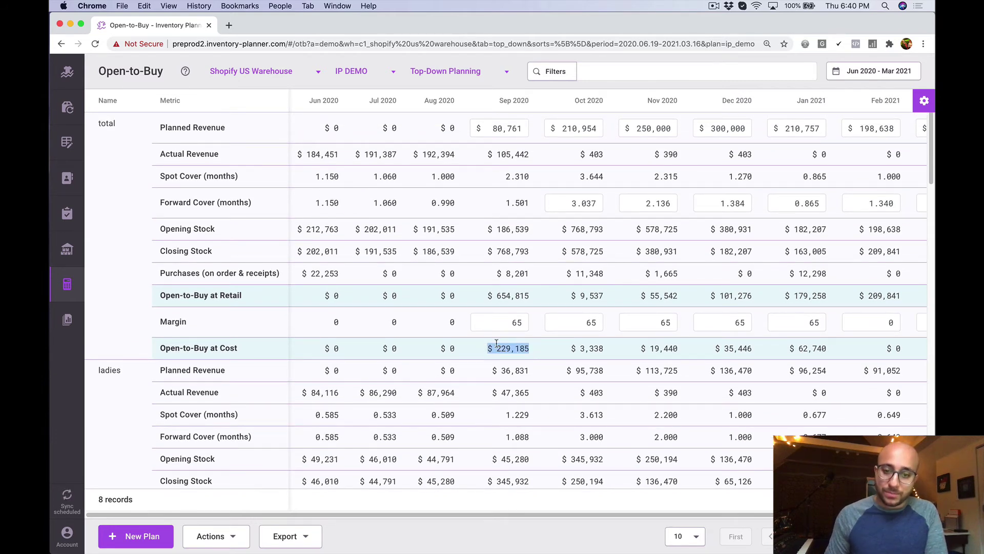
pyautogui.scroll(-10, 517, 365)
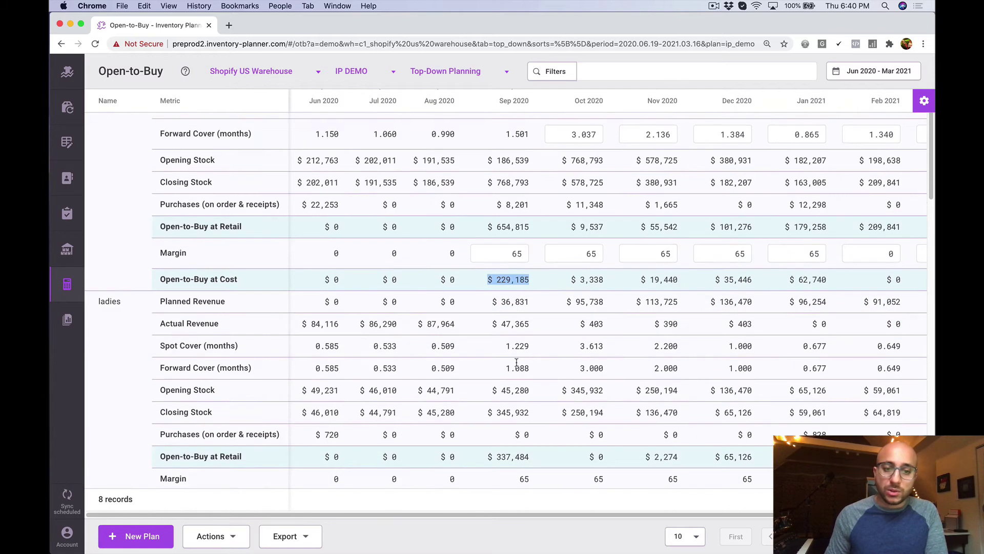
pyautogui.scroll(-1, 525, 390)
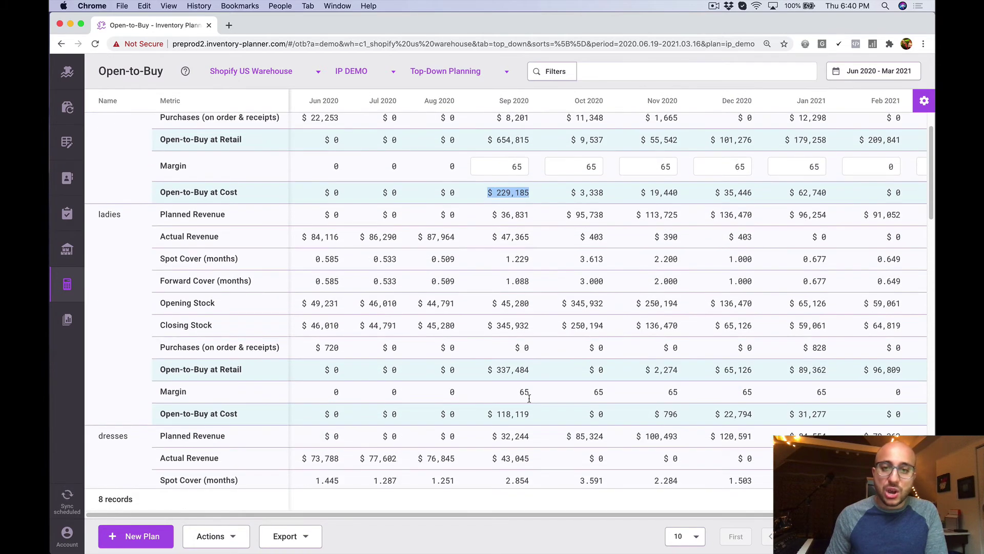
pyautogui.moveTo(531, 419); pyautogui.dragTo(492, 408)
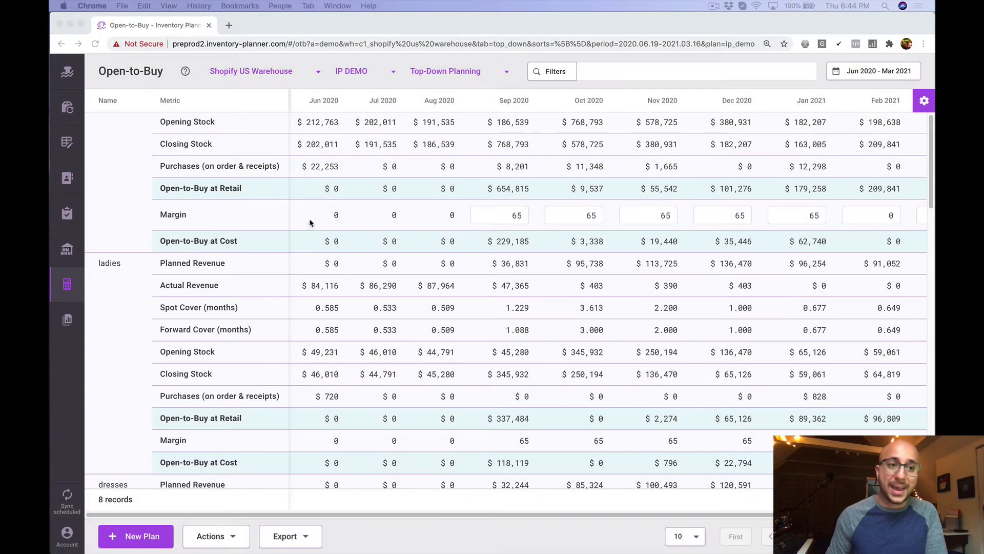
pyautogui.scroll(-1, 541, 458)
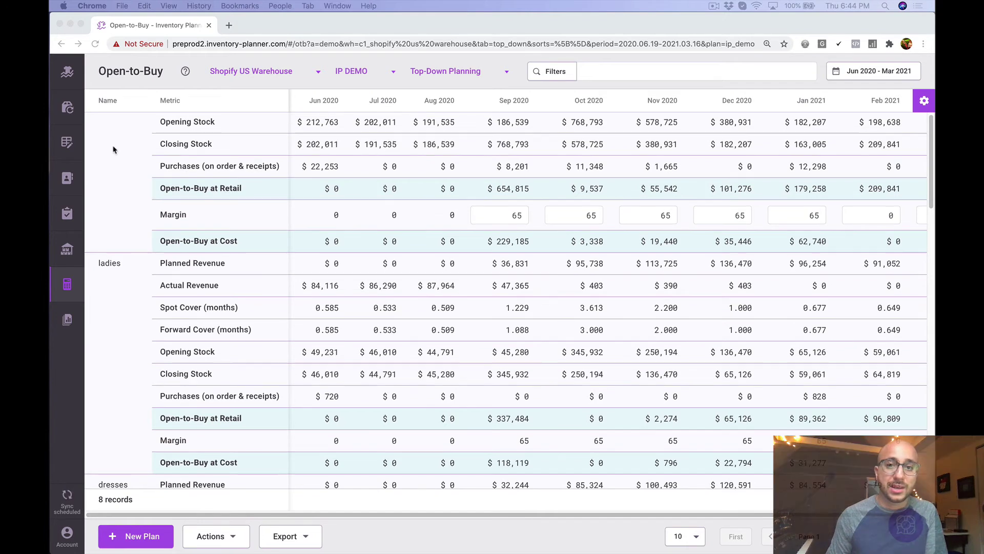
pyautogui.keyDown('super'); pyautogui.click(68, 107); pyautogui.keyUp('super')
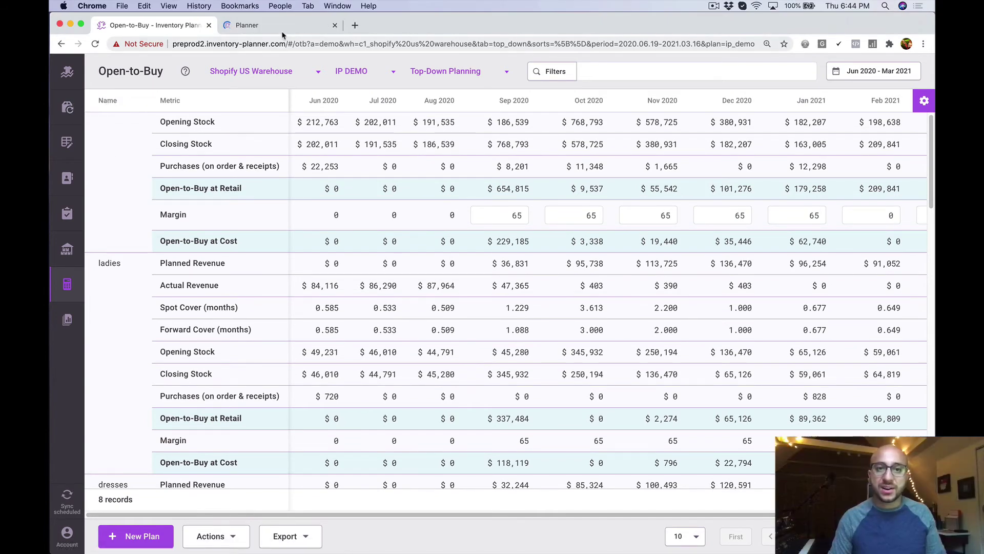
# In the new Replenishment tab, dismiss the welcome message and group rows by category
pyautogui.click(279, 30)
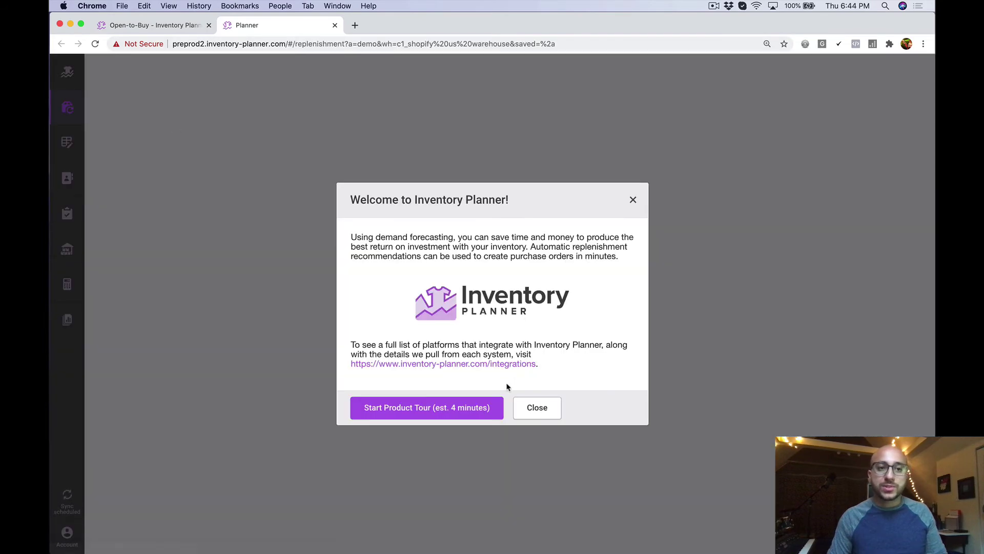
pyautogui.click(545, 408)
pyautogui.click(354, 74)
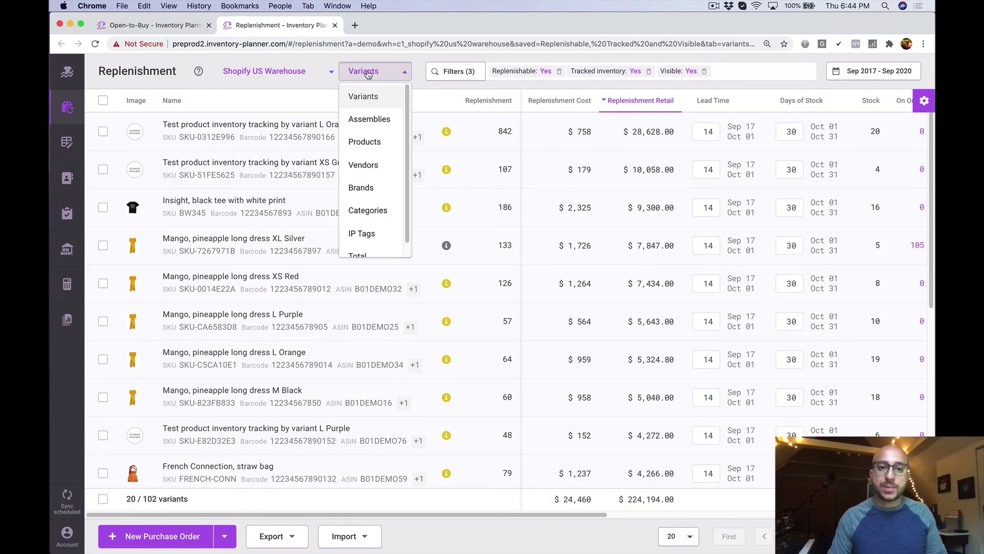
pyautogui.click(363, 209)
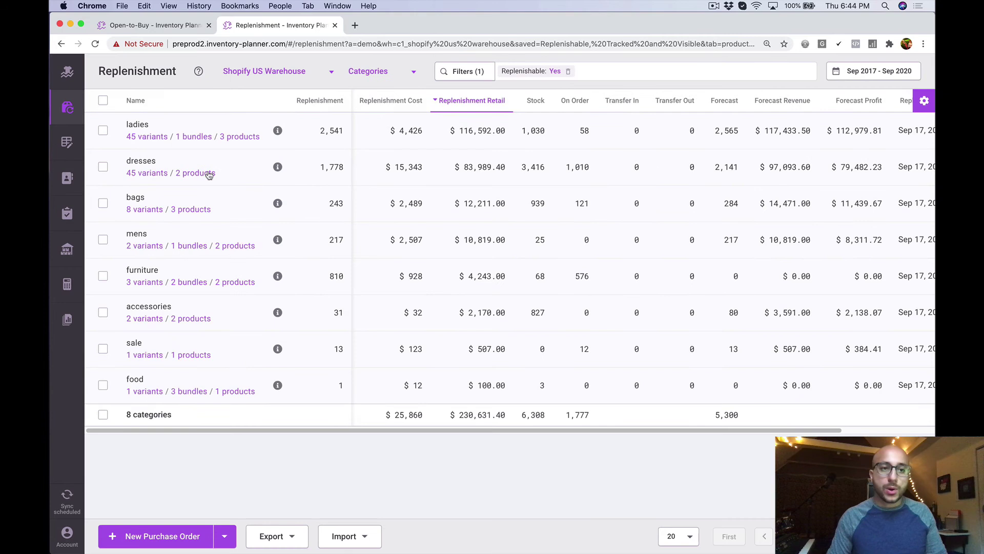
# List the ladies category's 45 variants and select every variant on the page
pyautogui.moveTo(150, 125); pyautogui.dragTo(129, 123)
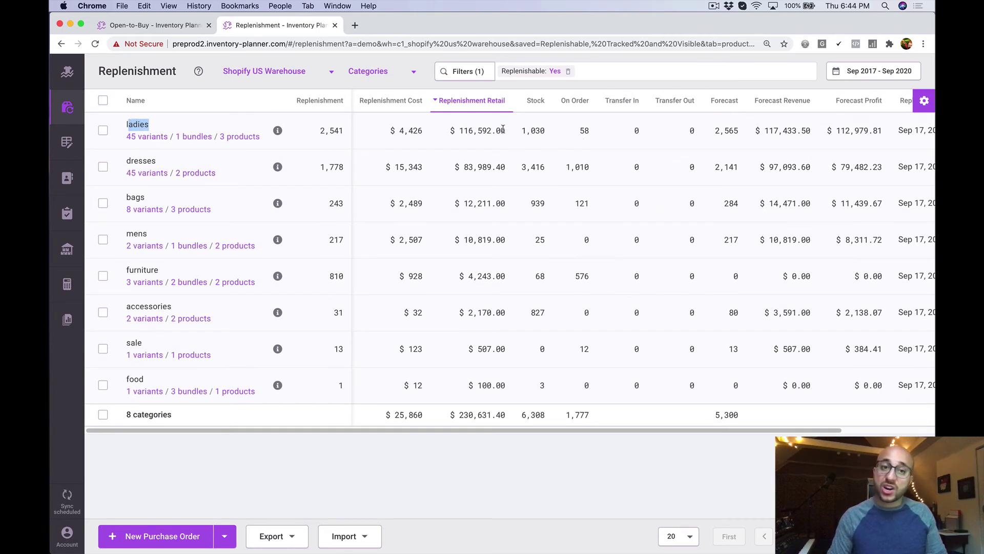
pyautogui.click(152, 137)
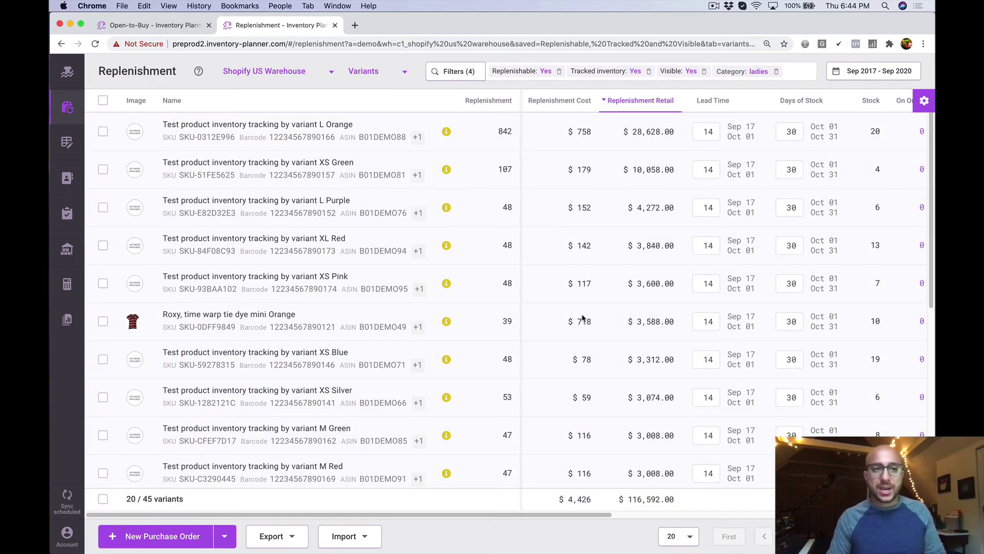
pyautogui.click(103, 101)
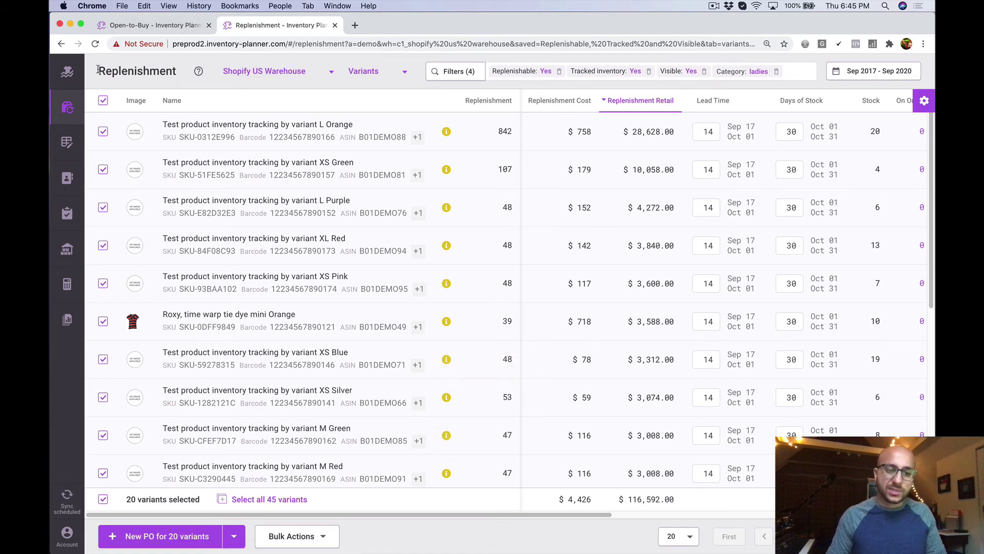
# Bulk-set 91 days of stock on all 45 ladies variants, raising replenishment cost to $13,773
pyautogui.click(252, 498)
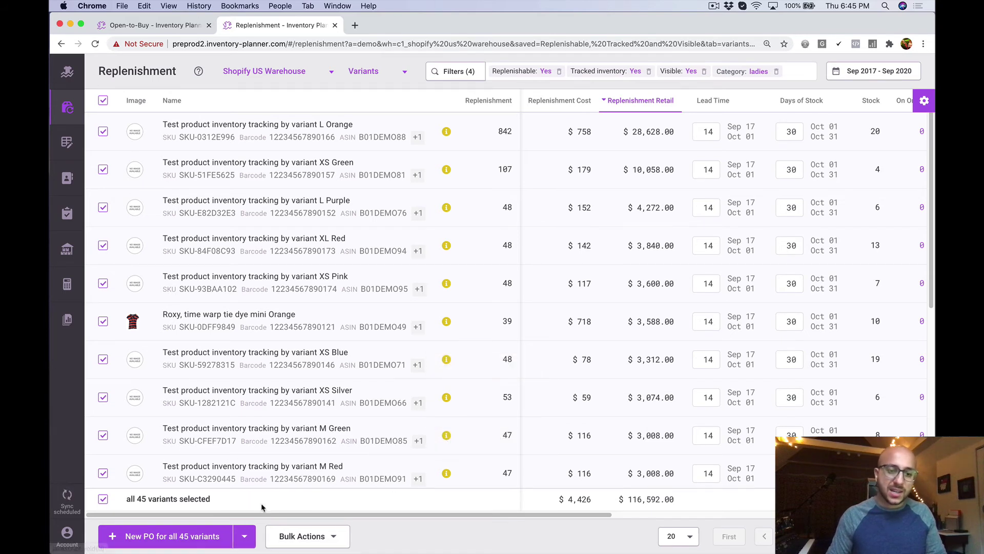
pyautogui.click(306, 537)
pyautogui.click(383, 273)
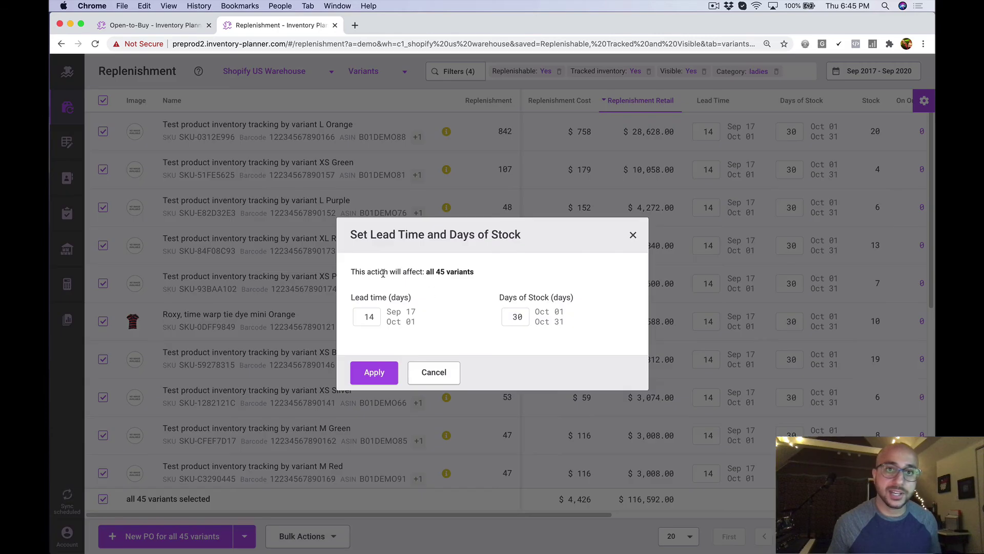
pyautogui.doubleClick(527, 316)
pyautogui.write('90')
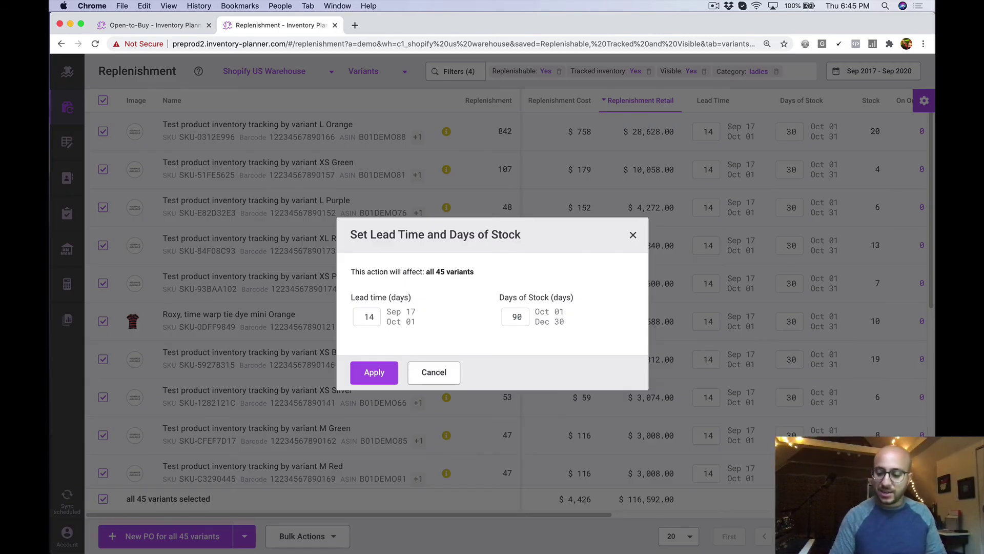
pyautogui.press('BackSpace')
pyautogui.write('1')
pyautogui.click(376, 373)
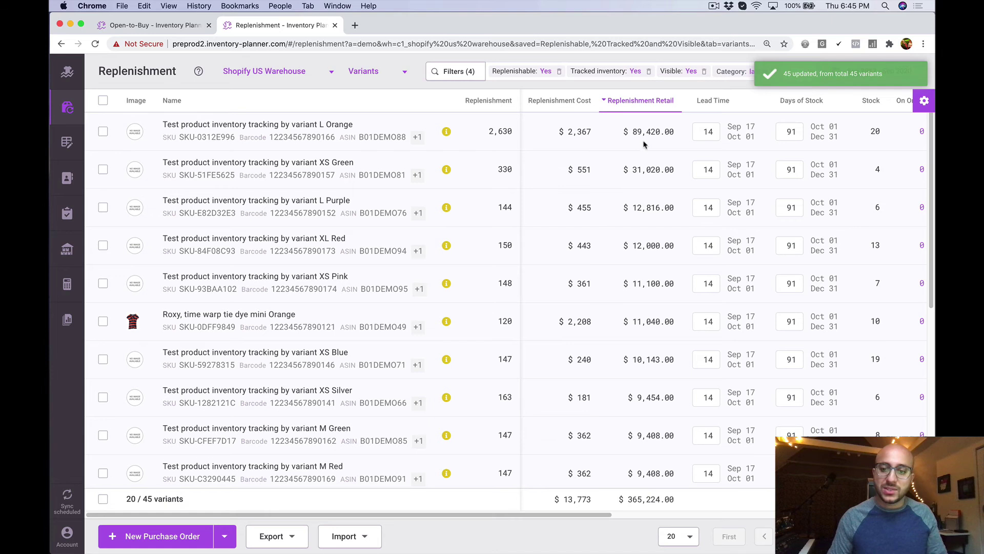
pyautogui.moveTo(676, 501); pyautogui.dragTo(552, 499)
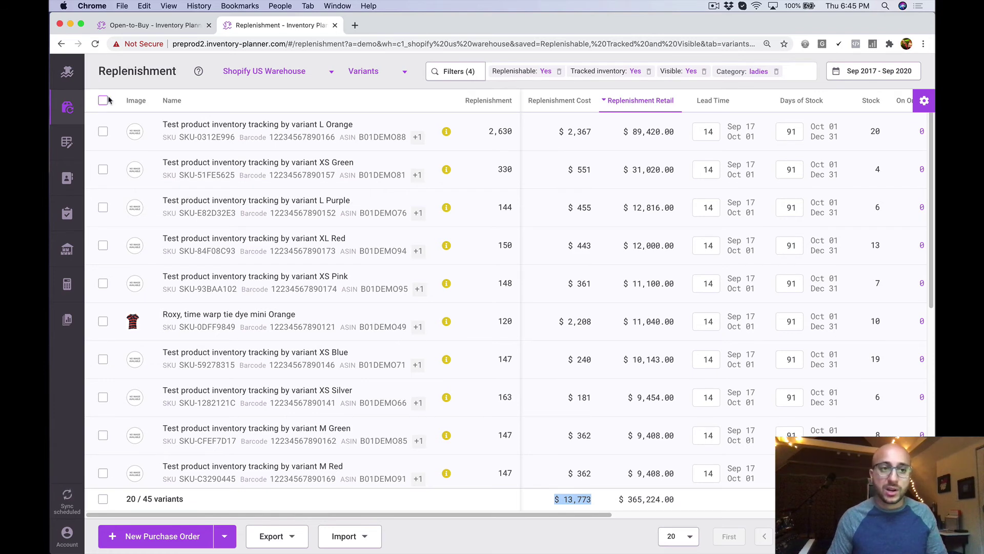
# Create a new purchase order containing all 45 ladies variants
pyautogui.click(105, 100)
pyautogui.click(287, 499)
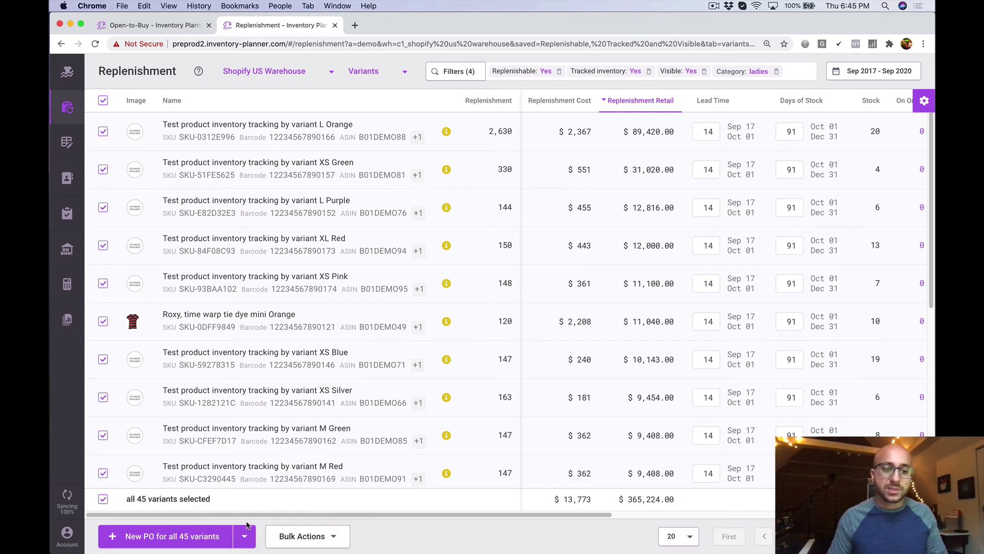
pyautogui.click(214, 536)
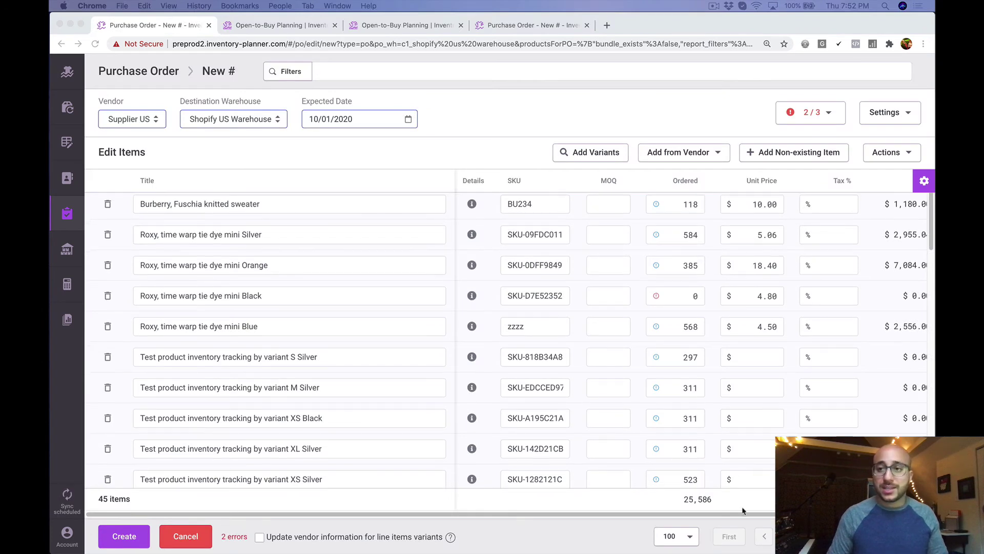
pyautogui.moveTo(750, 514); pyautogui.dragTo(780, 514)
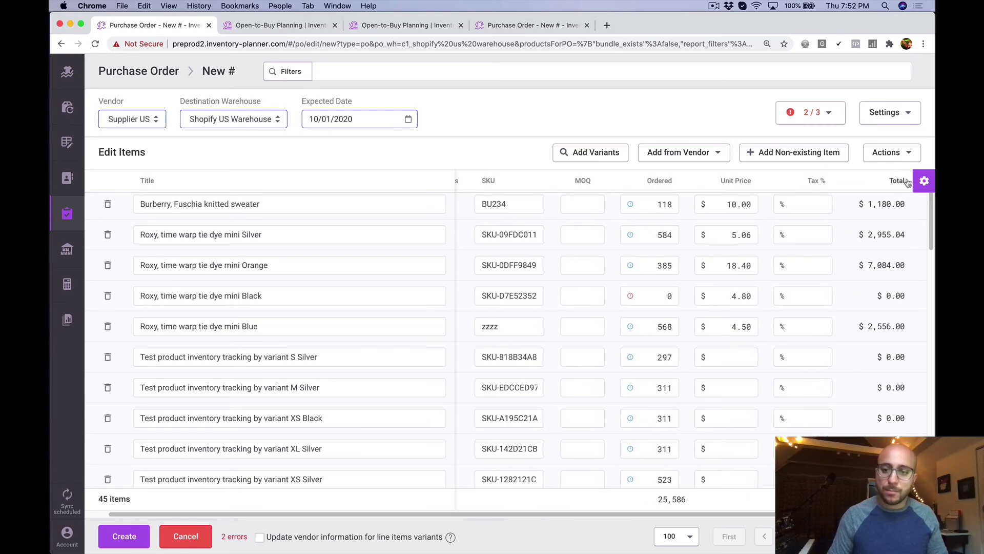
# Scale the purchase order to a $10,000 budget, giving $9,993.04 across 18,581 units
pyautogui.click(895, 159)
pyautogui.click(813, 179)
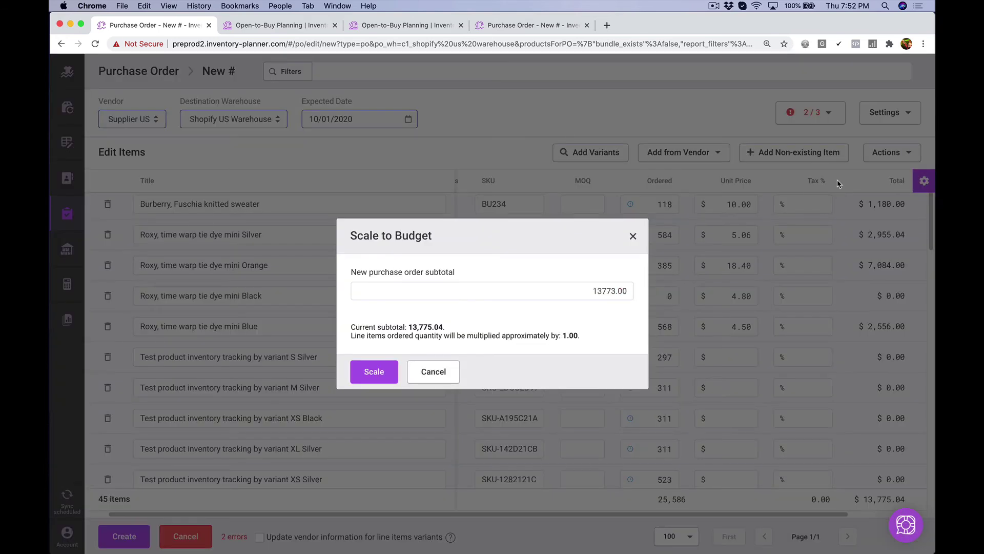
pyautogui.moveTo(587, 291); pyautogui.dragTo(657, 304)
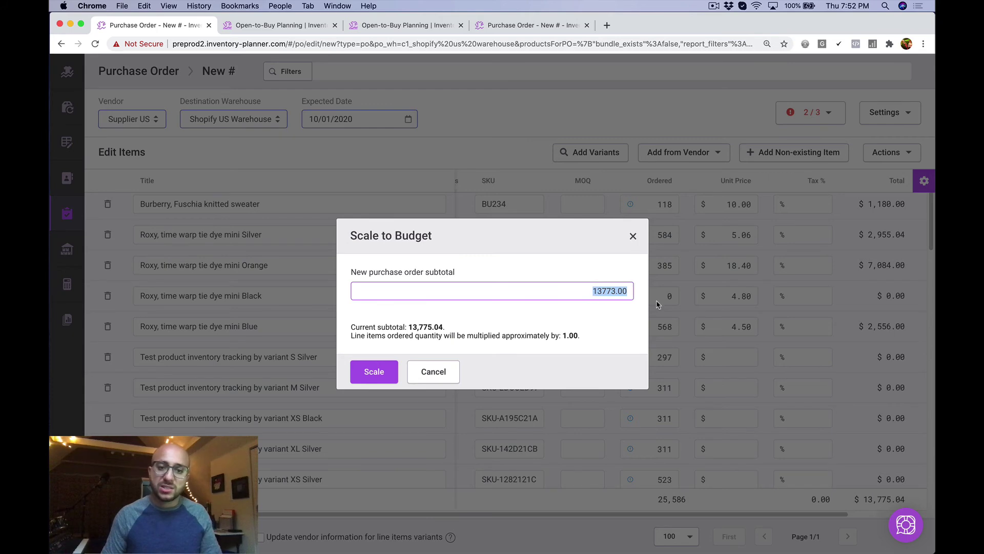
pyautogui.write('10000')
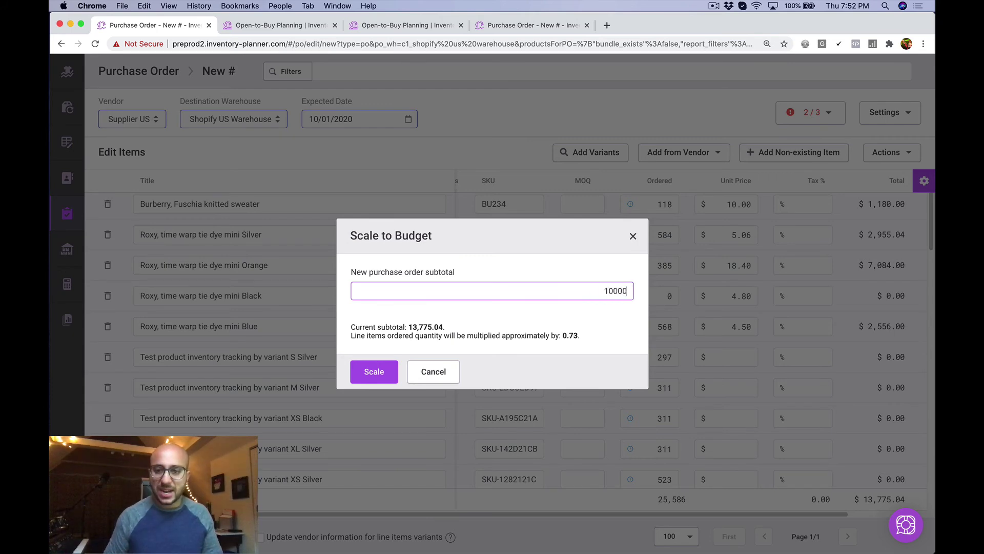
pyautogui.click(608, 334)
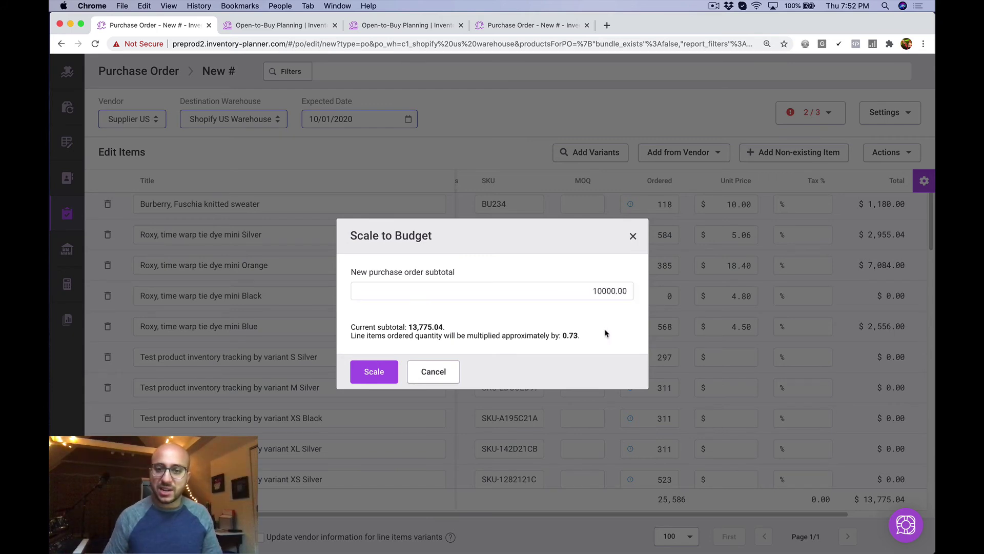
pyautogui.click(383, 374)
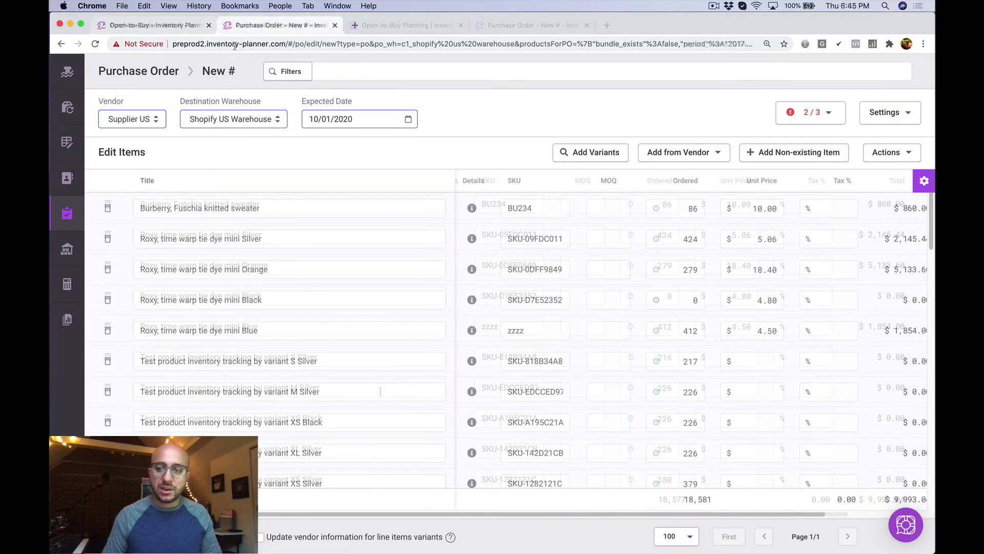
# Back on IP DEMO, review the Purchases row and Sep 2020 total open-to-buy at retail ($654,815)
pyautogui.click(164, 25)
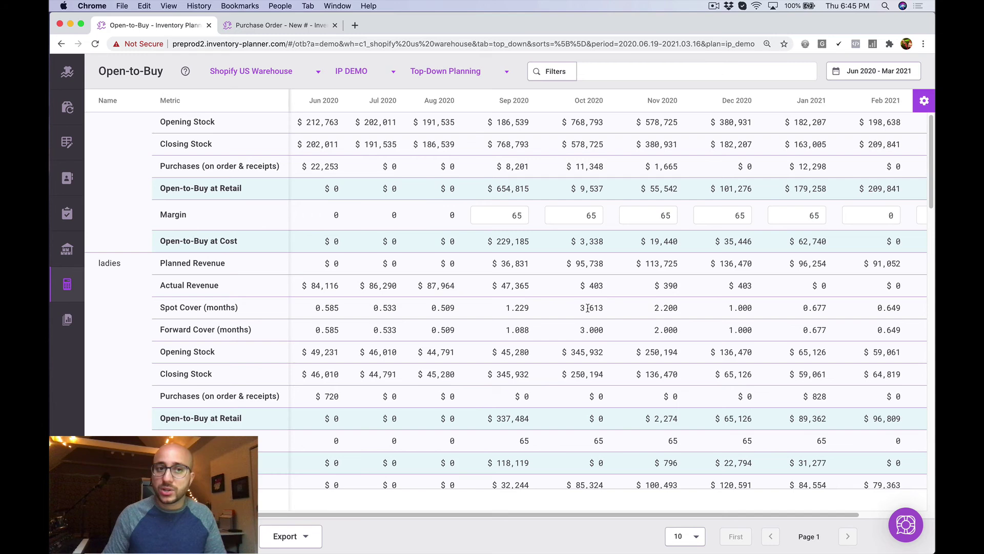
pyautogui.scroll(3, 588, 308)
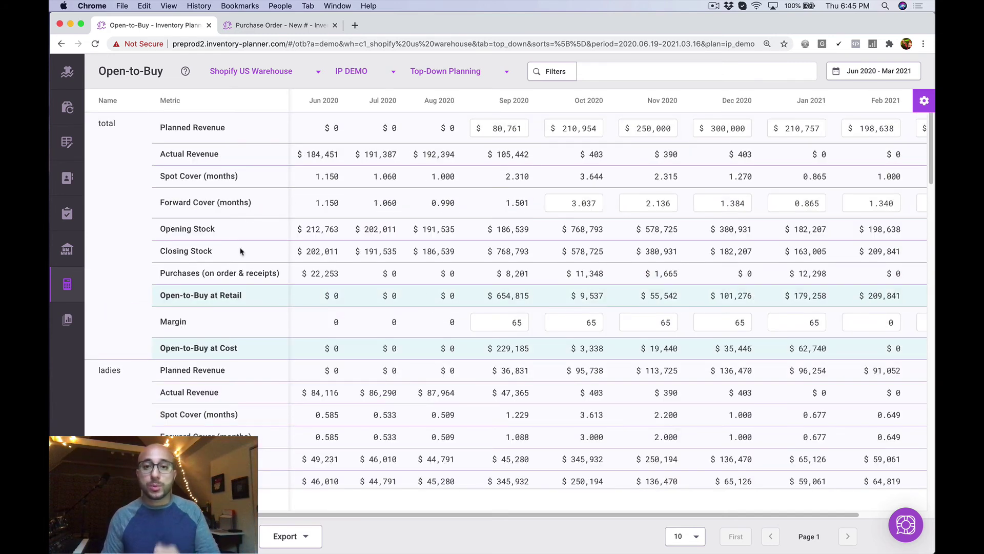
pyautogui.moveTo(161, 271); pyautogui.dragTo(275, 280)
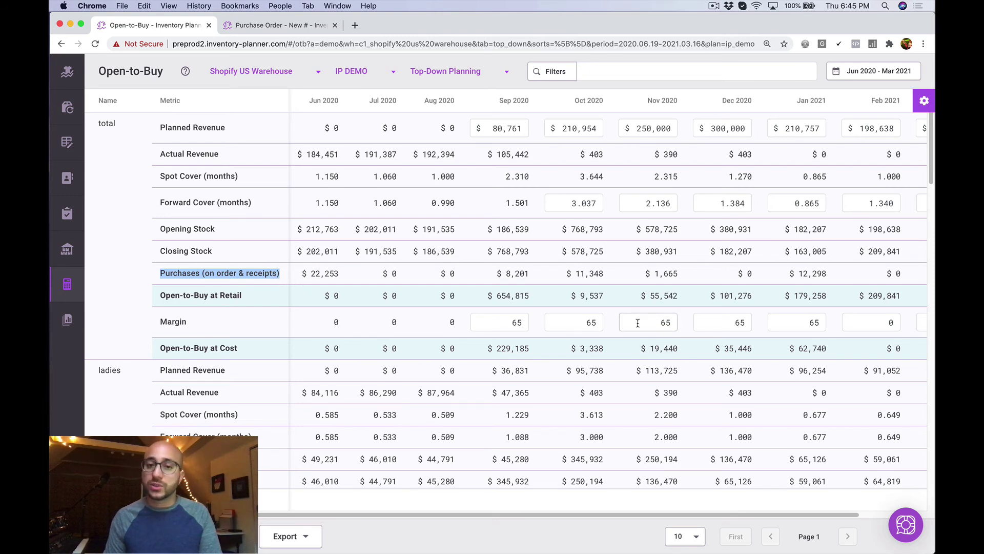
pyautogui.click(625, 293)
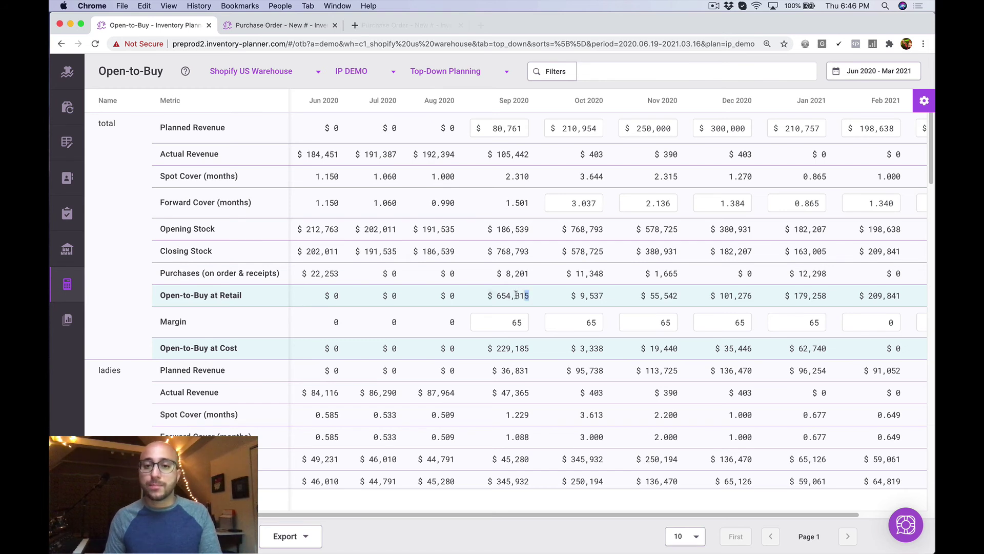
pyautogui.moveTo(530, 295); pyautogui.dragTo(490, 293)
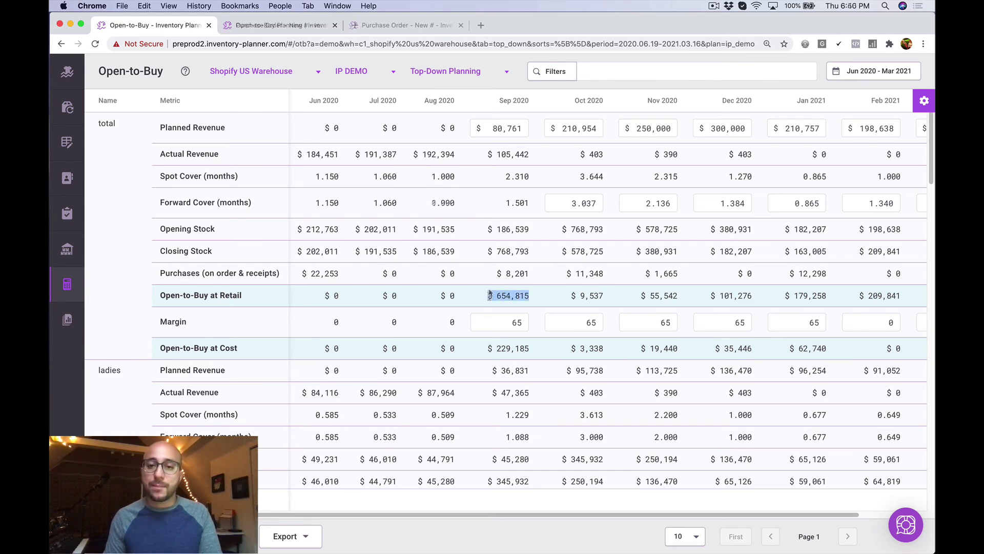
pyautogui.click(534, 297)
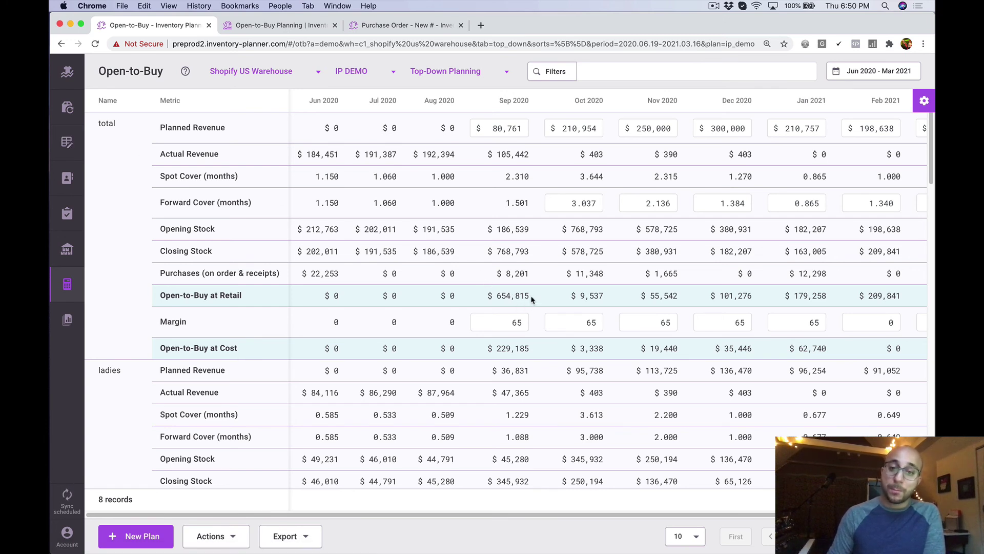
pyautogui.doubleClick(517, 295)
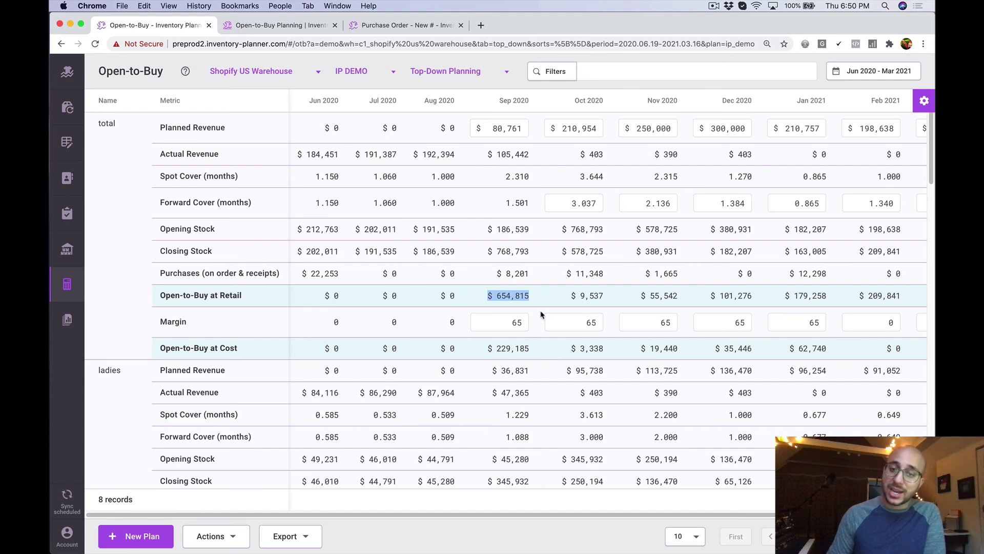
pyautogui.scroll(-3, 533, 328)
pyautogui.scroll(-3, 529, 358)
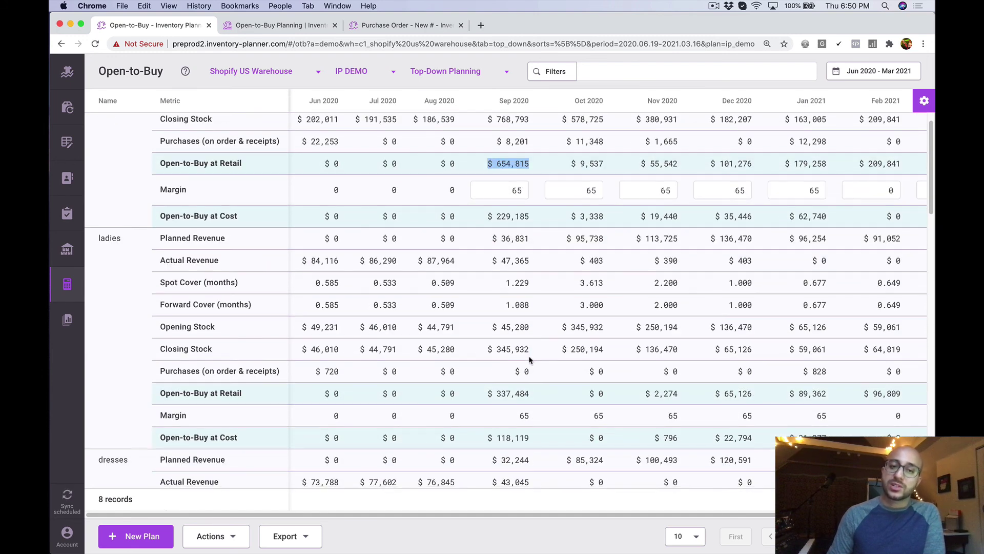
pyautogui.scroll(6, 529, 359)
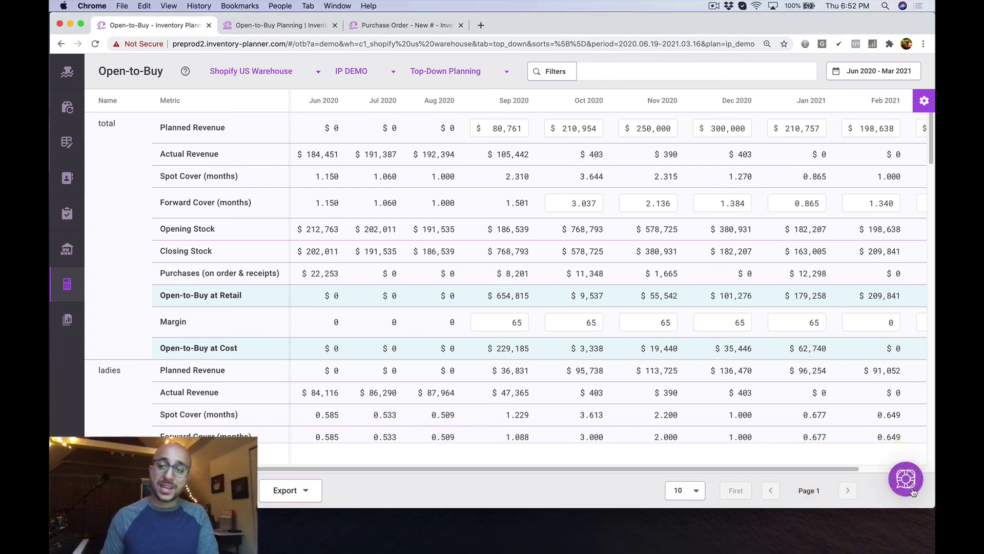
# Search help for 'otb', open the Open-to-Buy Planning article, and return to the plan
pyautogui.click(912, 484)
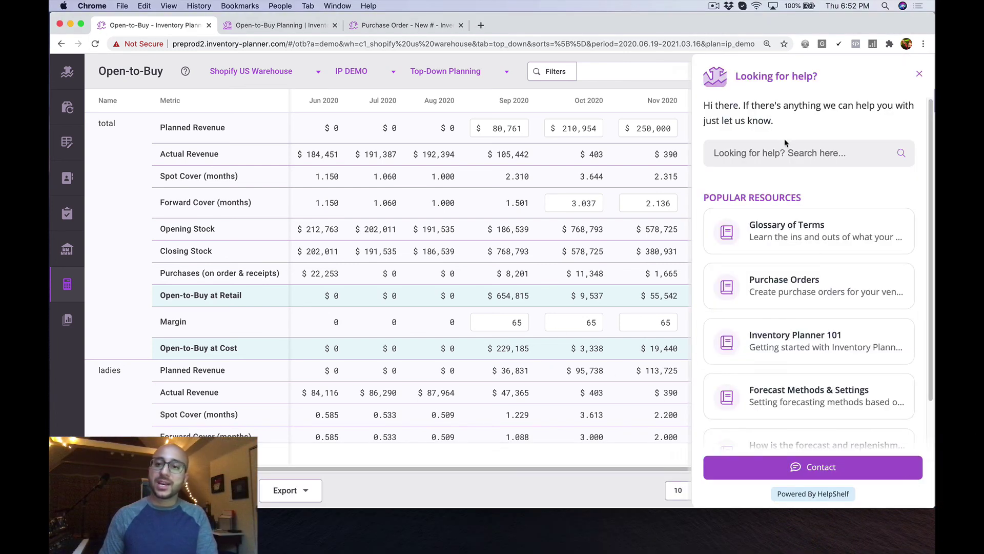
pyautogui.click(791, 155)
pyautogui.write('otb')
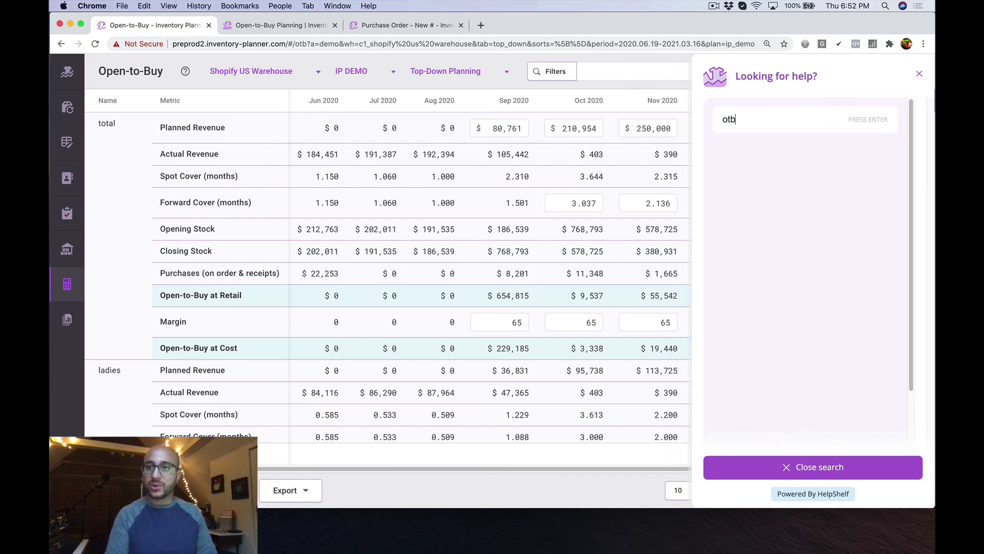
pyautogui.click(796, 179)
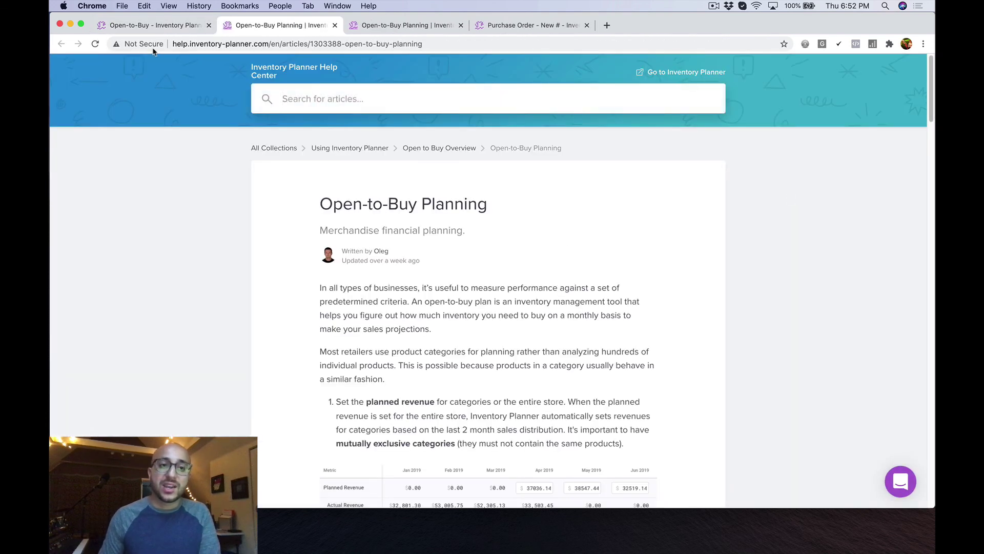
pyautogui.click(161, 33)
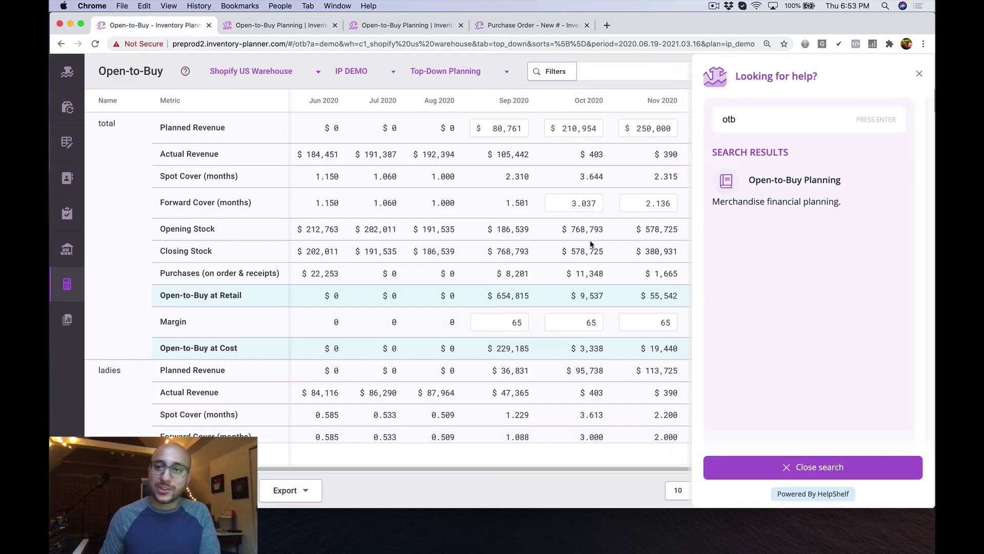